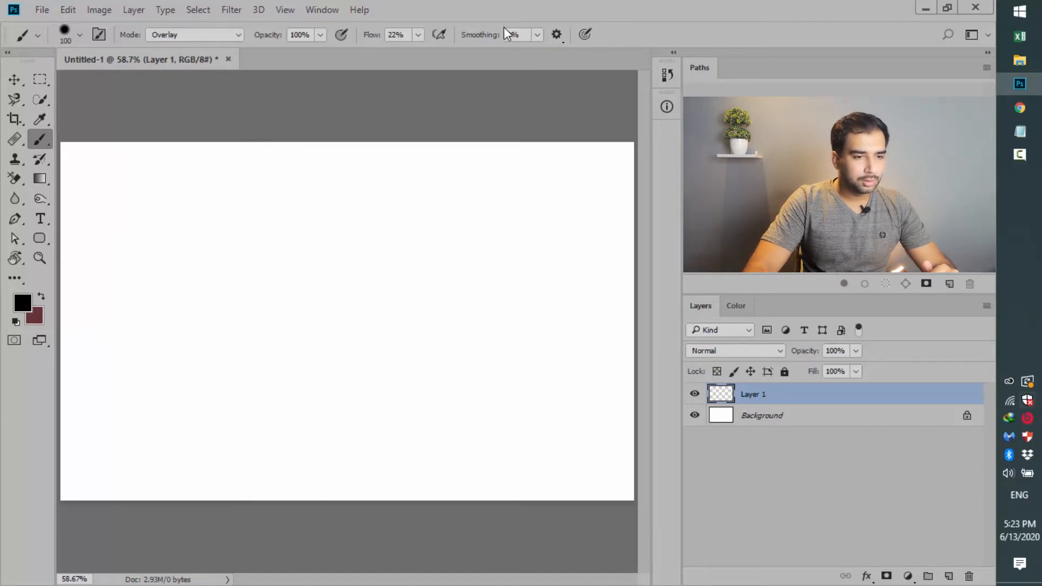
# Restore the default brushes to the list of brush presets and confirm the restore
pyautogui.click(79, 36)
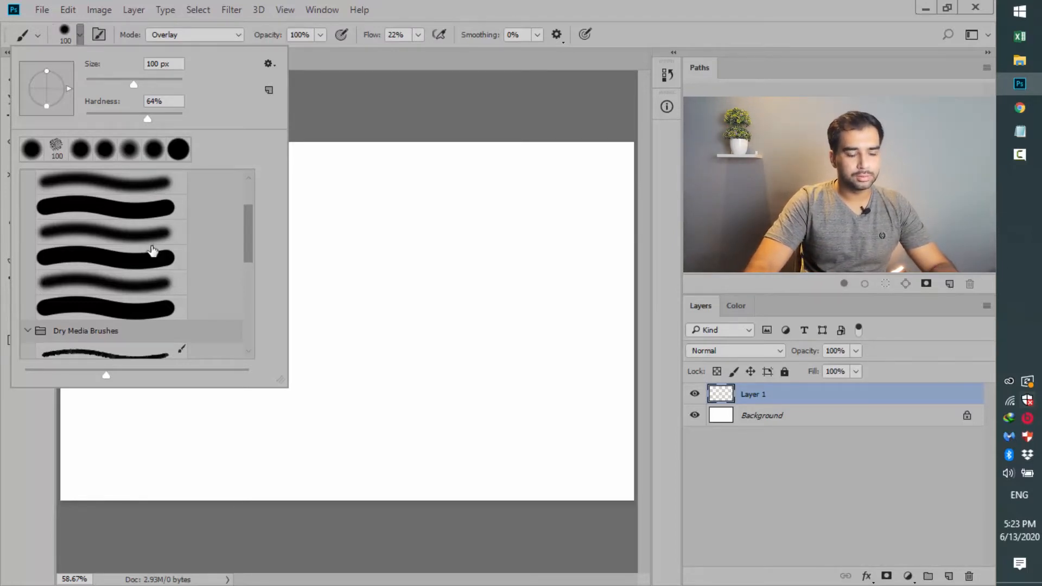
pyautogui.scroll(2, 250, 200)
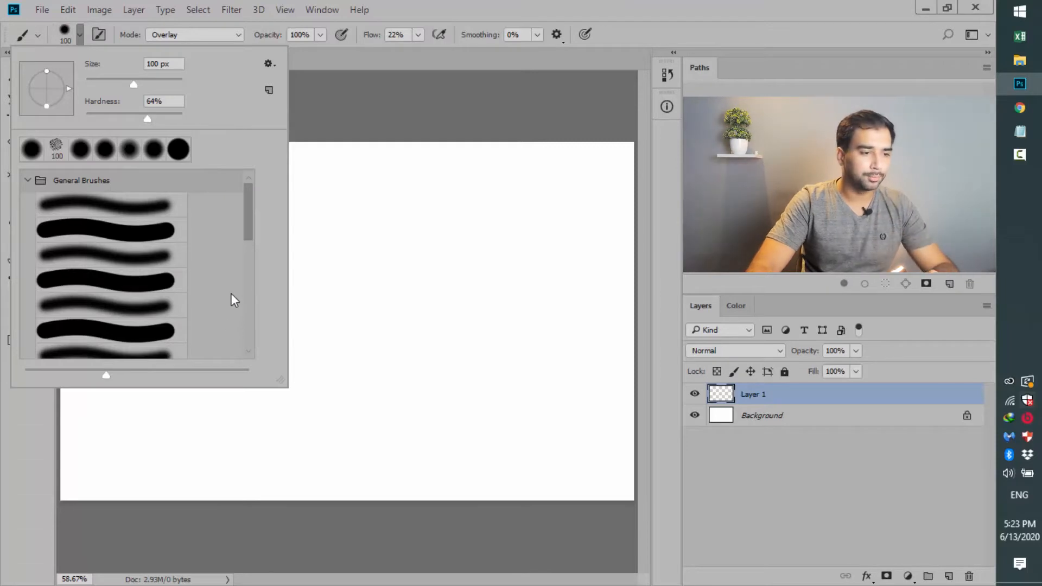
pyautogui.click(268, 64)
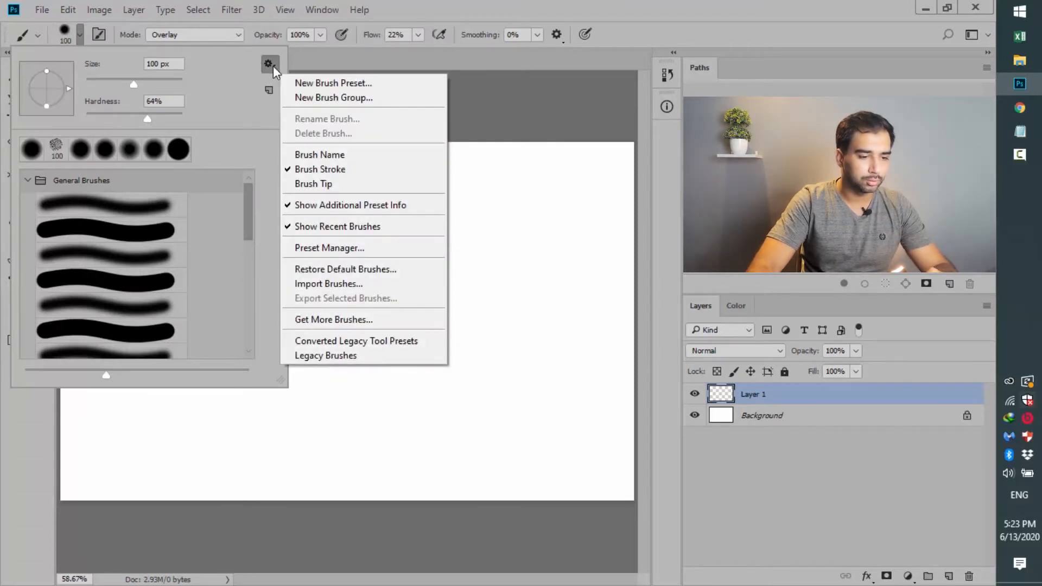
pyautogui.click(363, 269)
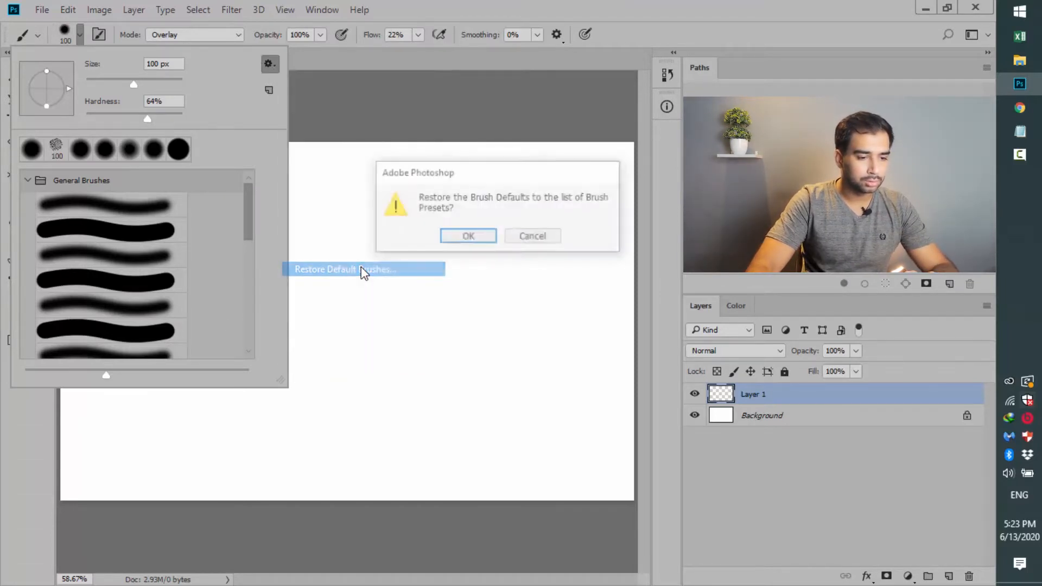
pyautogui.click(482, 236)
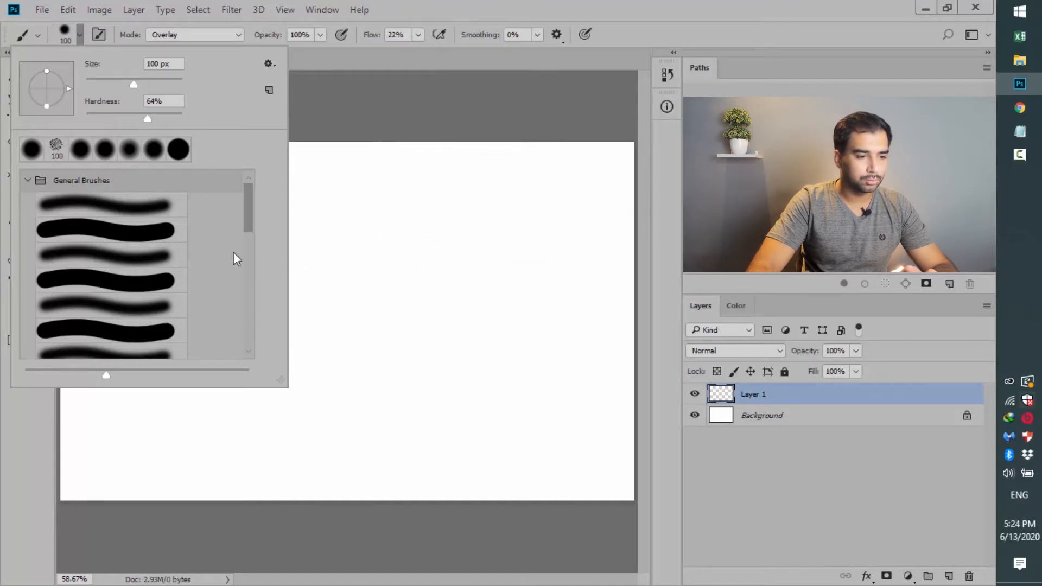
# Collapse the first General Brushes and Dry Media Brushes groups, look through the group list and expand General Brushes again
pyautogui.click(28, 180)
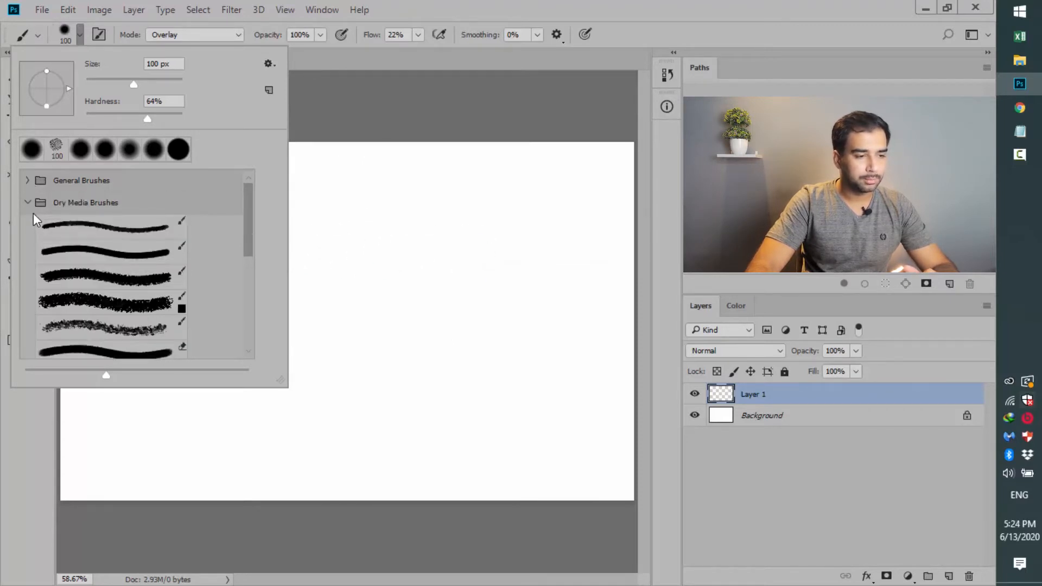
pyautogui.click(28, 203)
pyautogui.moveTo(250, 210)
pyautogui.mouseDown()
pyautogui.moveTo(258, 318)
pyautogui.moveTo(249, 193)
pyautogui.moveTo(246, 214)
pyautogui.mouseUp()
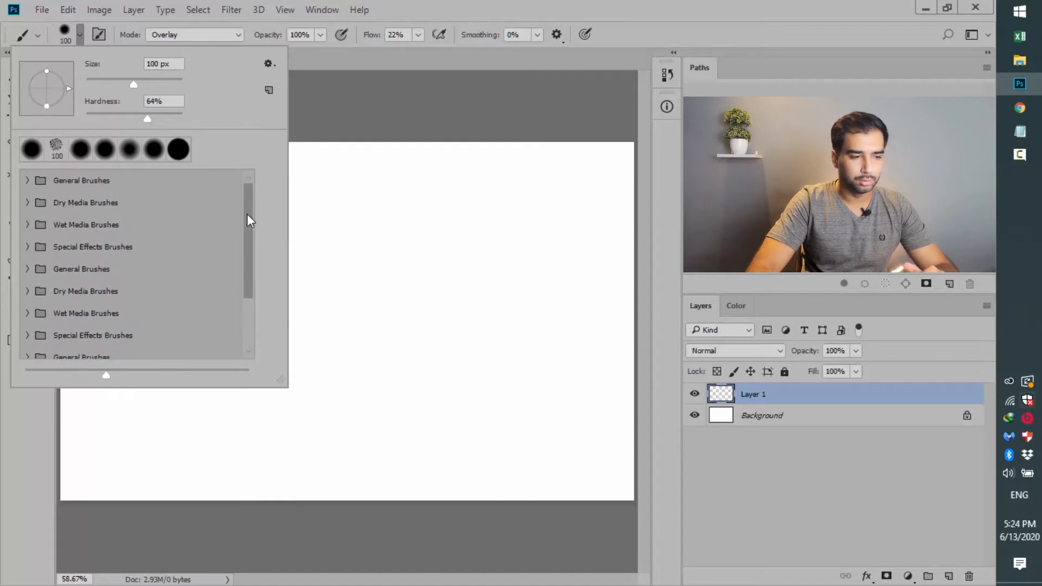
pyautogui.scroll(-3, 172, 304)
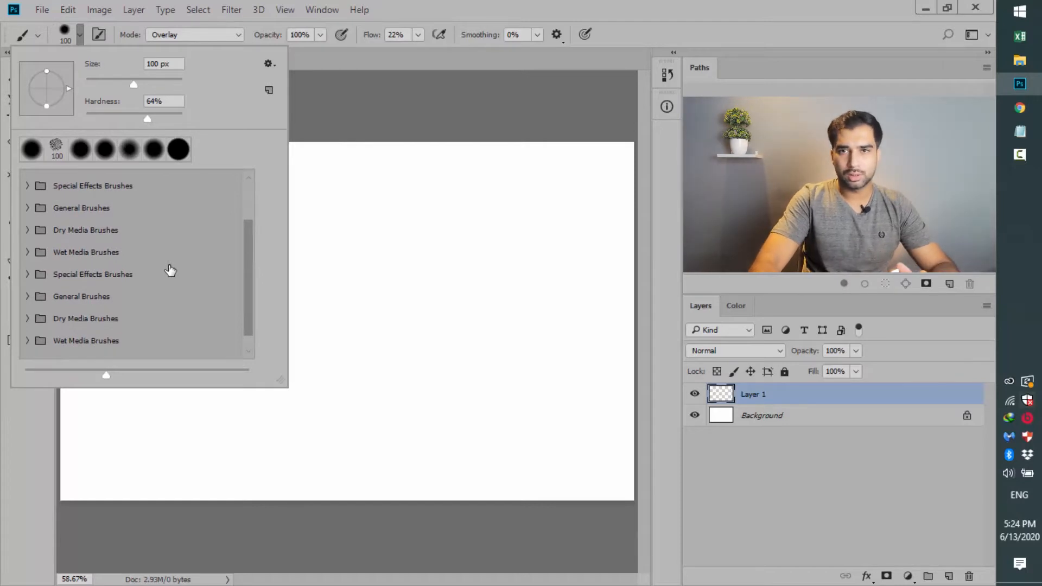
pyautogui.scroll(3, 170, 270)
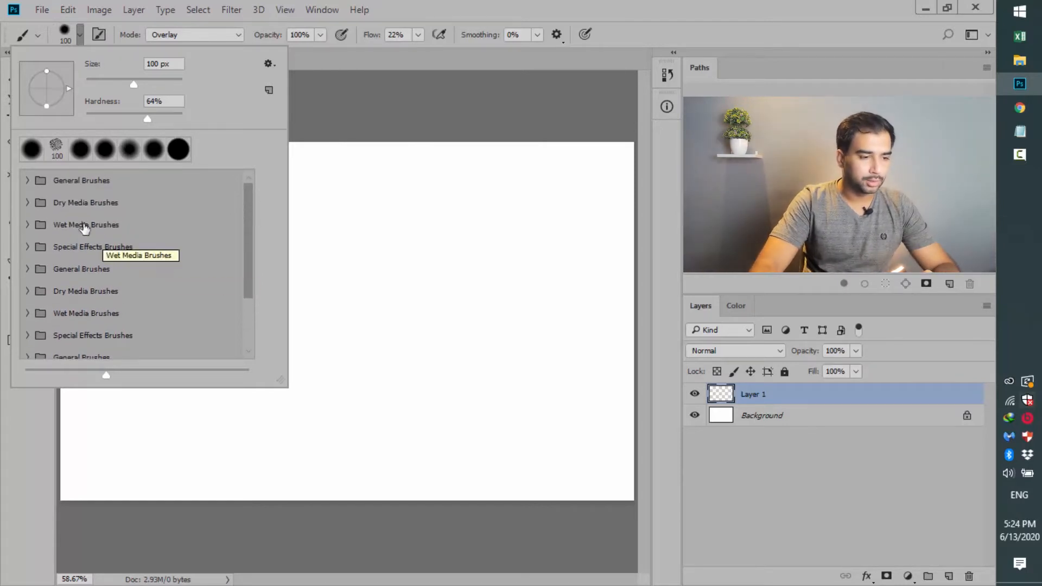
pyautogui.click(26, 182)
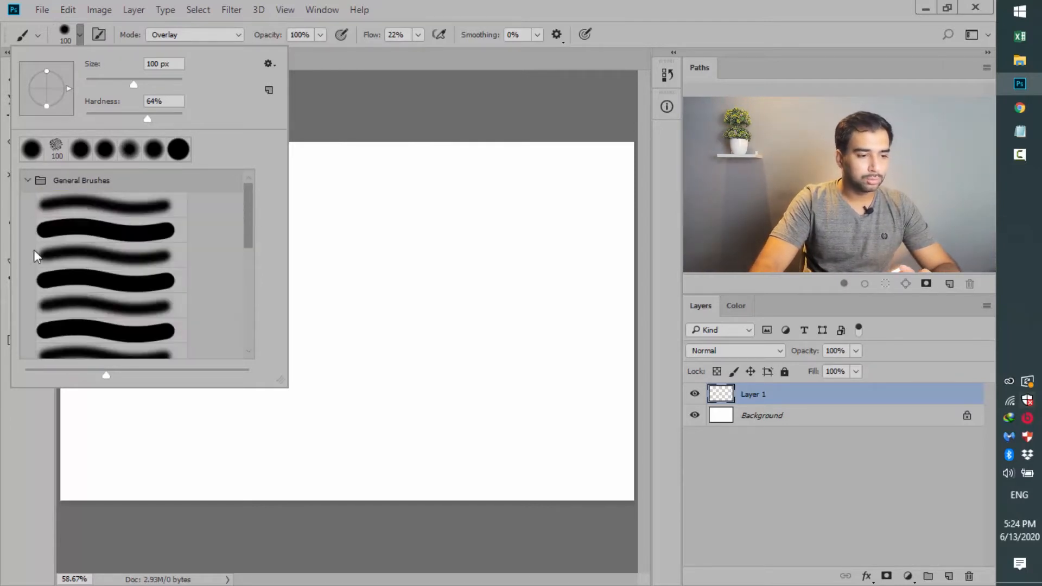
pyautogui.scroll(-5, 188, 233)
pyautogui.scroll(5, 188, 234)
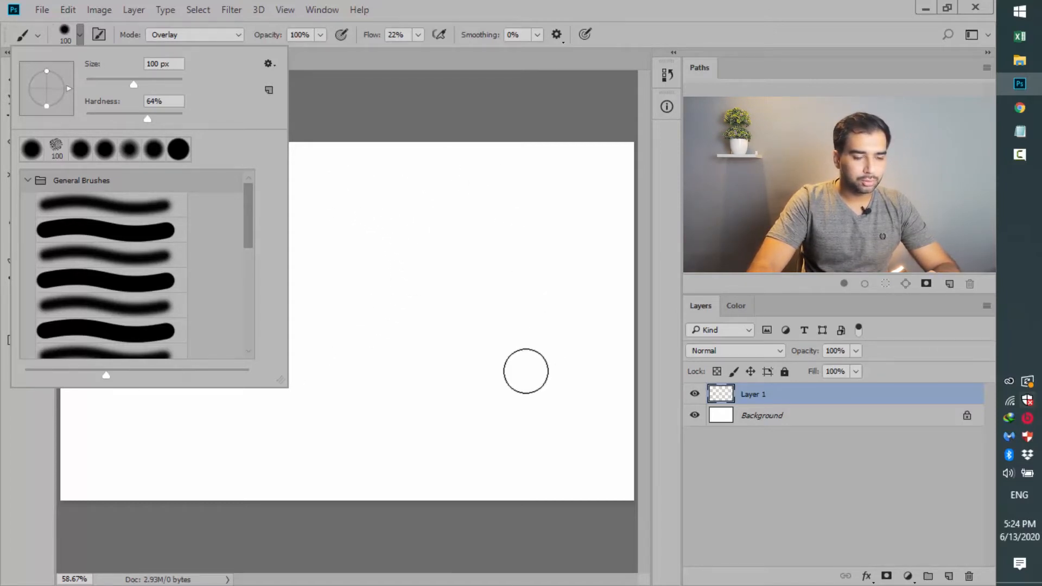
# Bring up the brush picker over the canvas and slightly reduce the size of the brush previews
pyautogui.rightClick(337, 189)
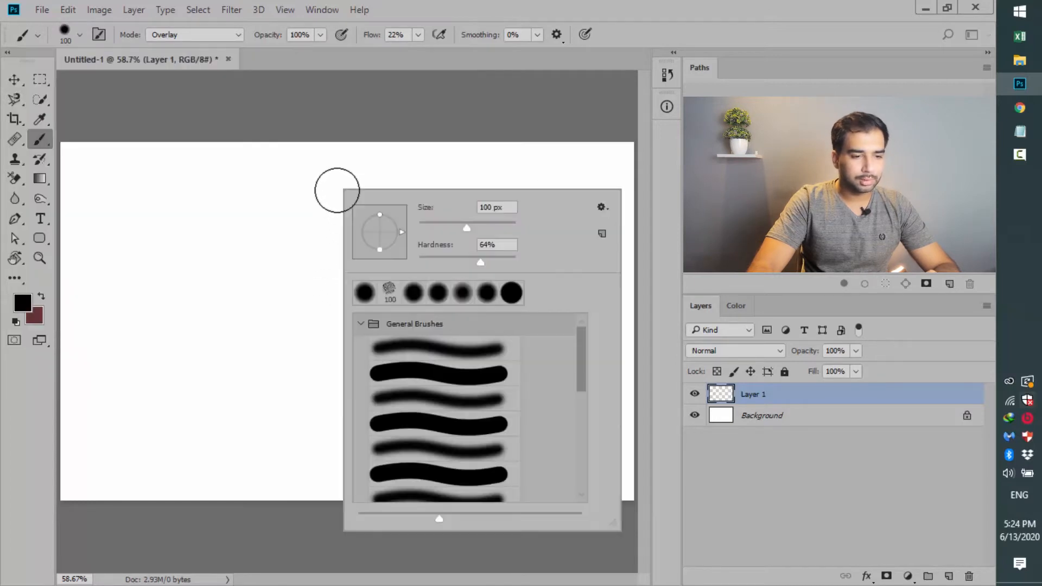
pyautogui.press('Escape')
pyautogui.rightClick(268, 162)
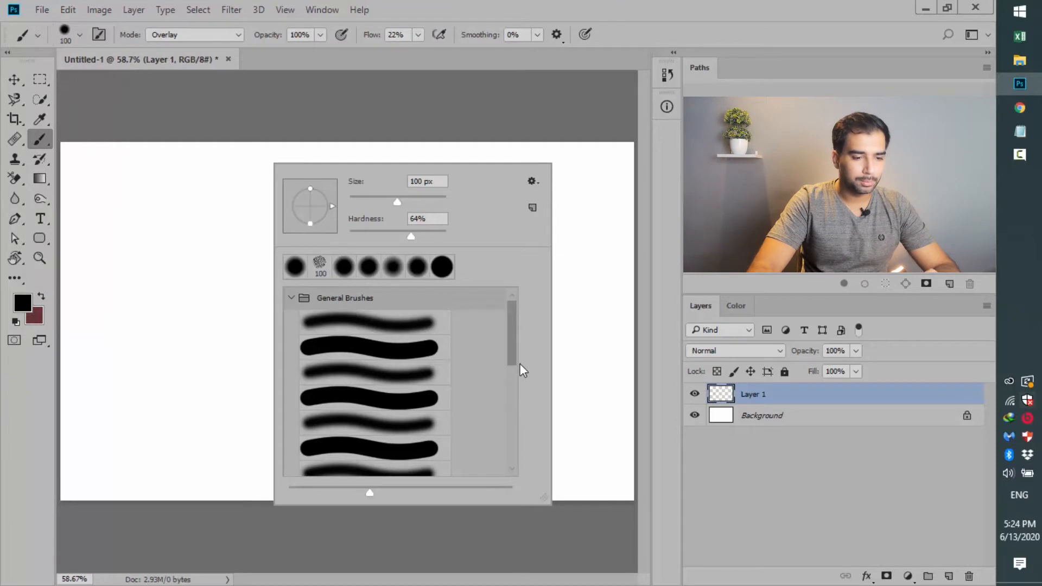
pyautogui.moveTo(513, 378)
pyautogui.mouseDown()
pyautogui.moveTo(513, 481)
pyautogui.moveTo(522, 305)
pyautogui.mouseUp()
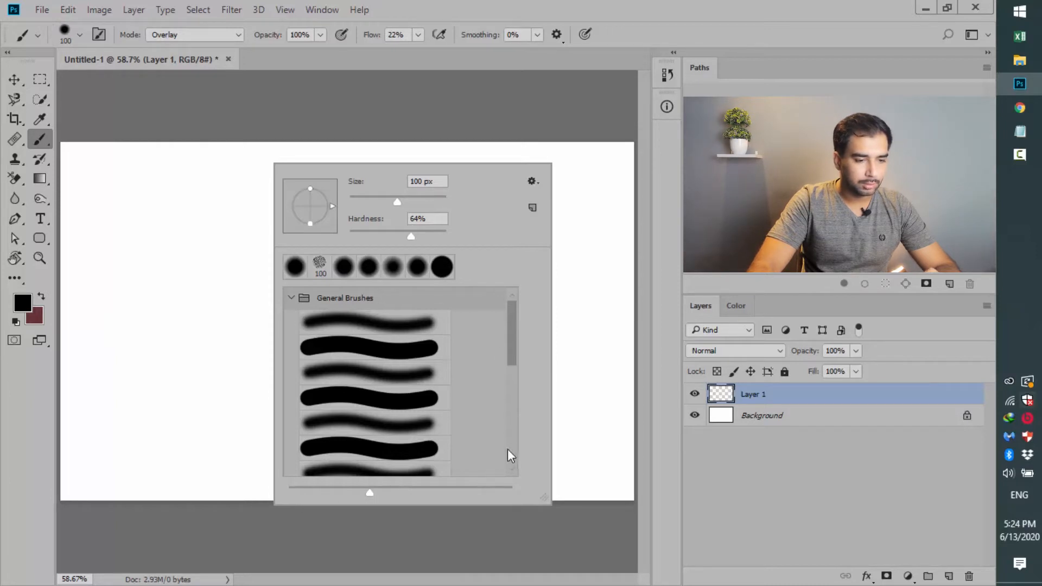
pyautogui.moveTo(370, 491)
pyautogui.mouseDown()
pyautogui.moveTo(513, 498)
pyautogui.moveTo(289, 494)
pyautogui.moveTo(380, 494)
pyautogui.moveTo(365, 494)
pyautogui.mouseUp()
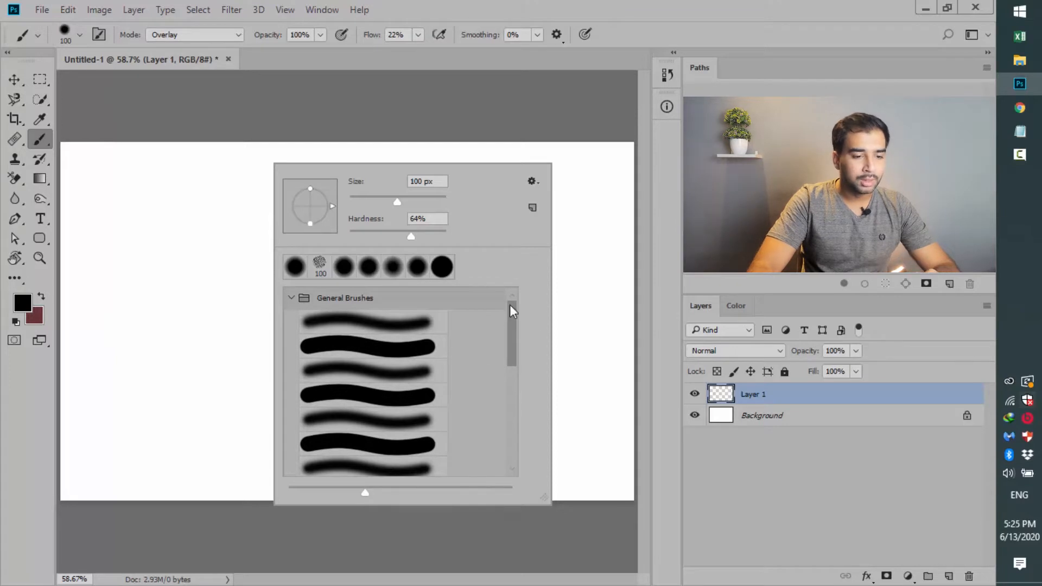
pyautogui.moveTo(513, 326)
pyautogui.mouseDown()
pyautogui.moveTo(510, 360)
pyautogui.moveTo(510, 309)
pyautogui.mouseUp()
# Show the brush tip and brush name alongside each stroke in the brush list
pyautogui.click(536, 185)
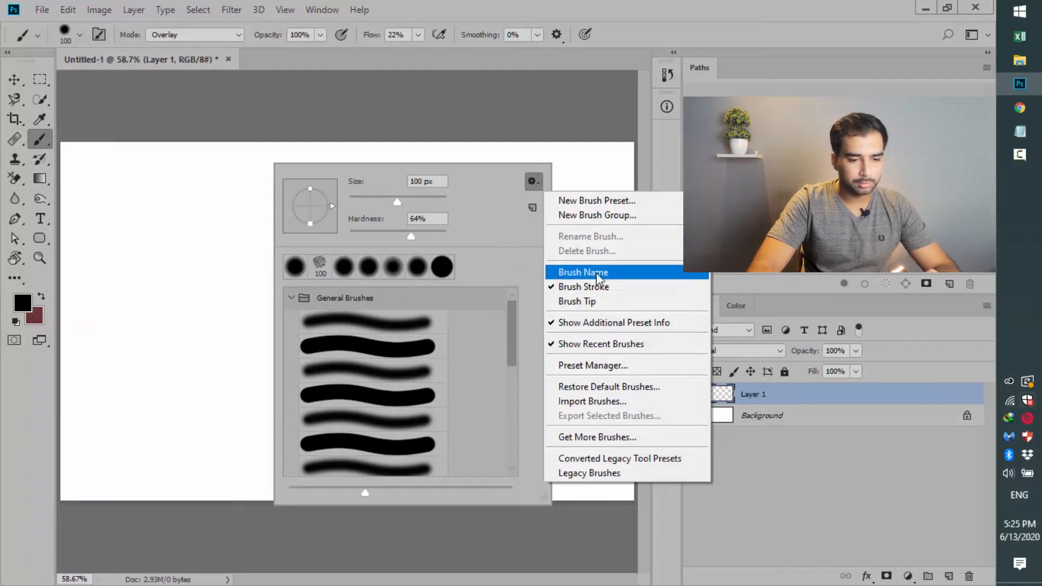
pyautogui.click(579, 304)
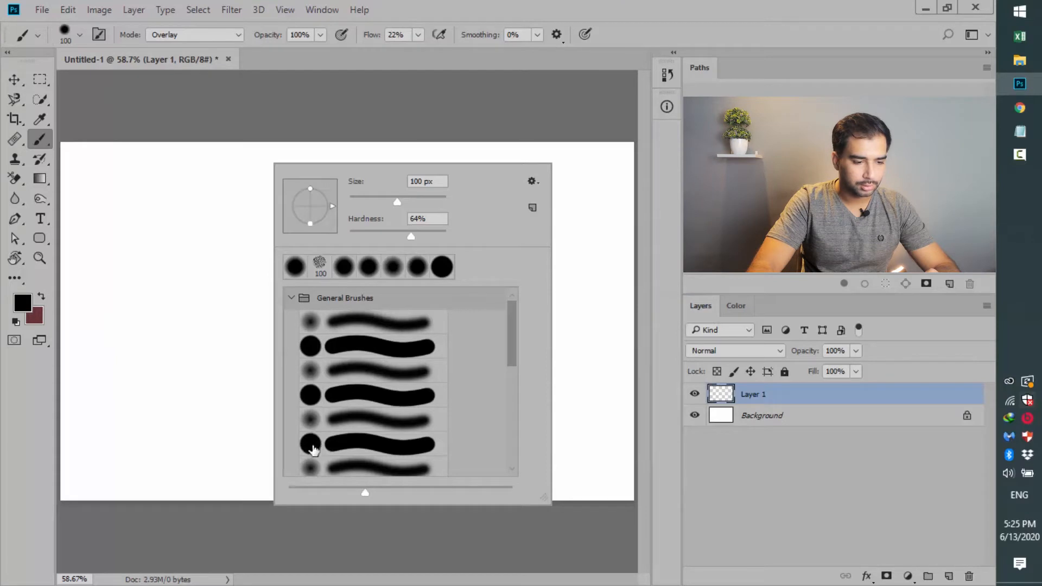
pyautogui.click(538, 186)
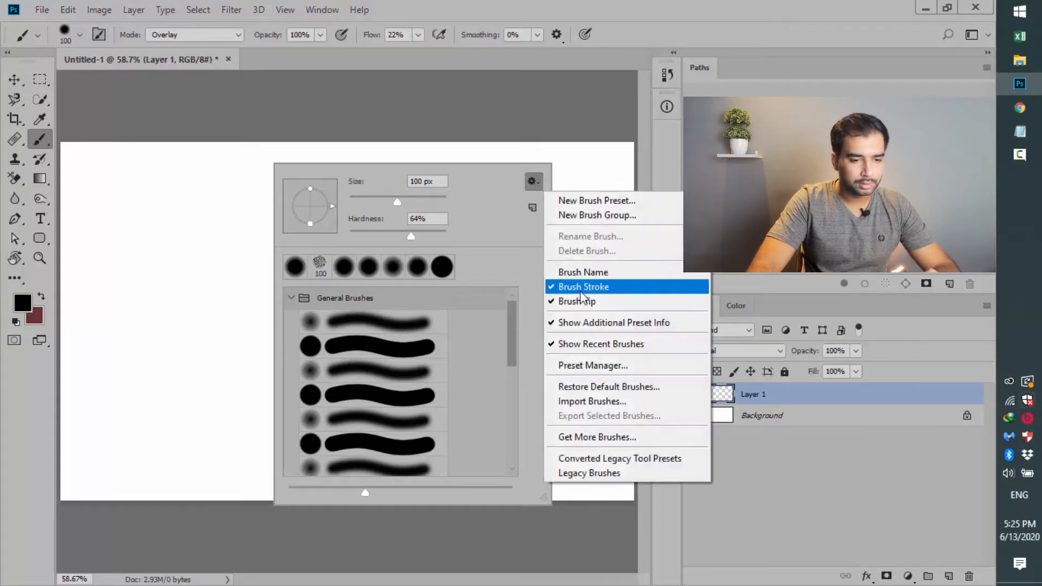
pyautogui.click(575, 270)
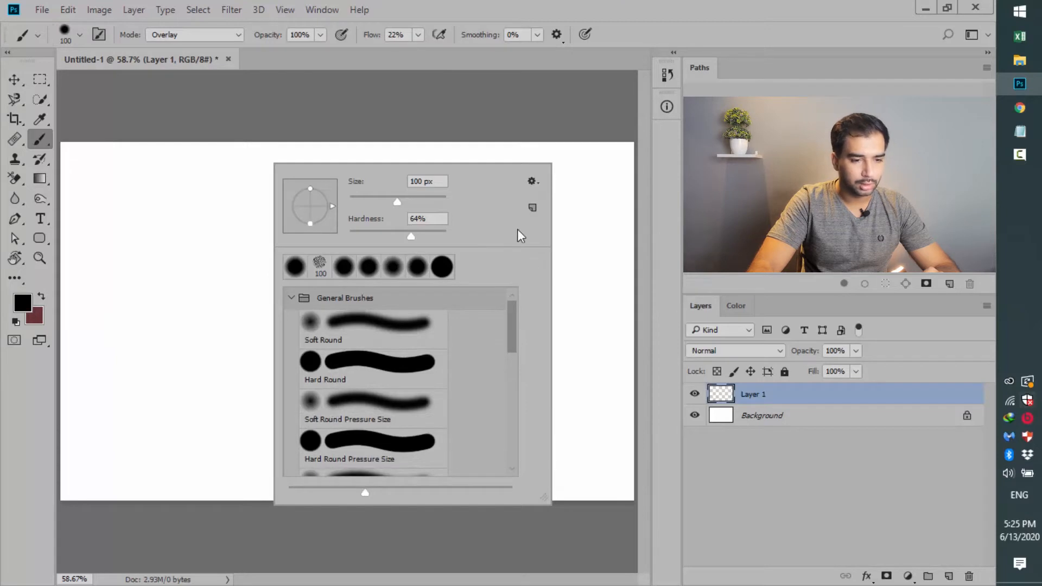
# Hide the brush names and strokes in the brush list, leaving only the Brush Tip view on
pyautogui.click(529, 187)
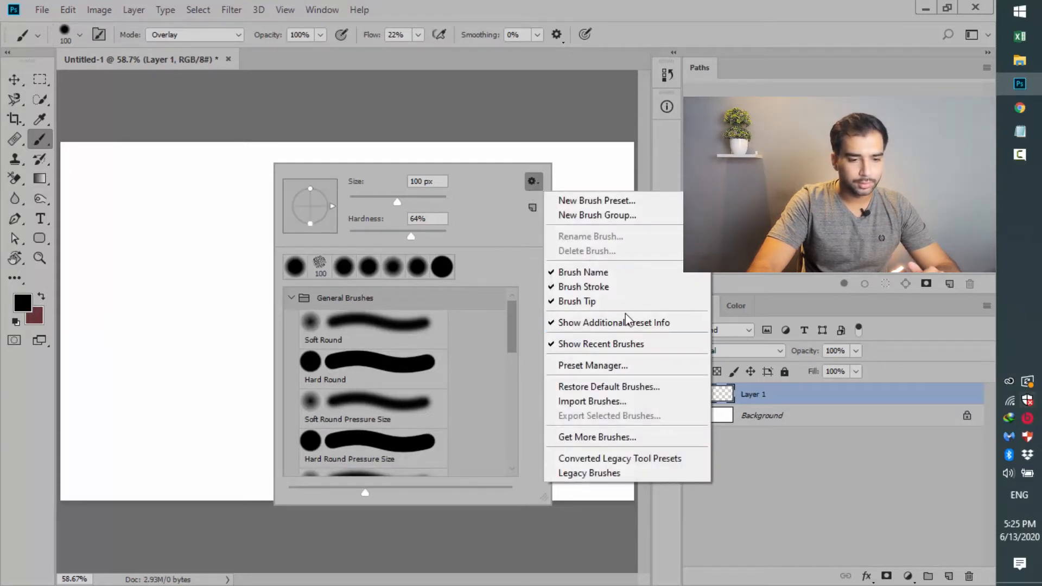
pyautogui.click(643, 290)
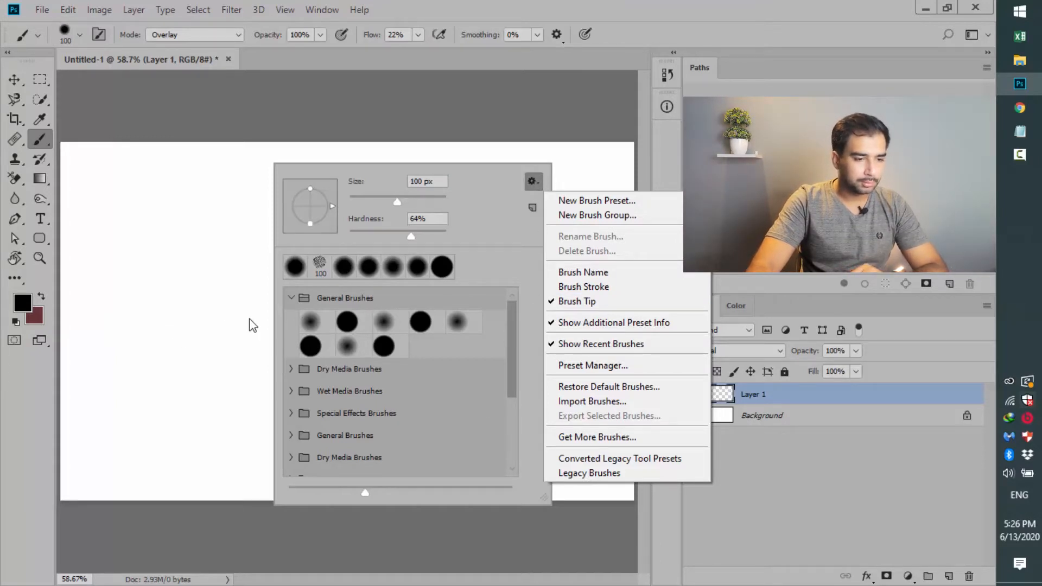
pyautogui.click(183, 227)
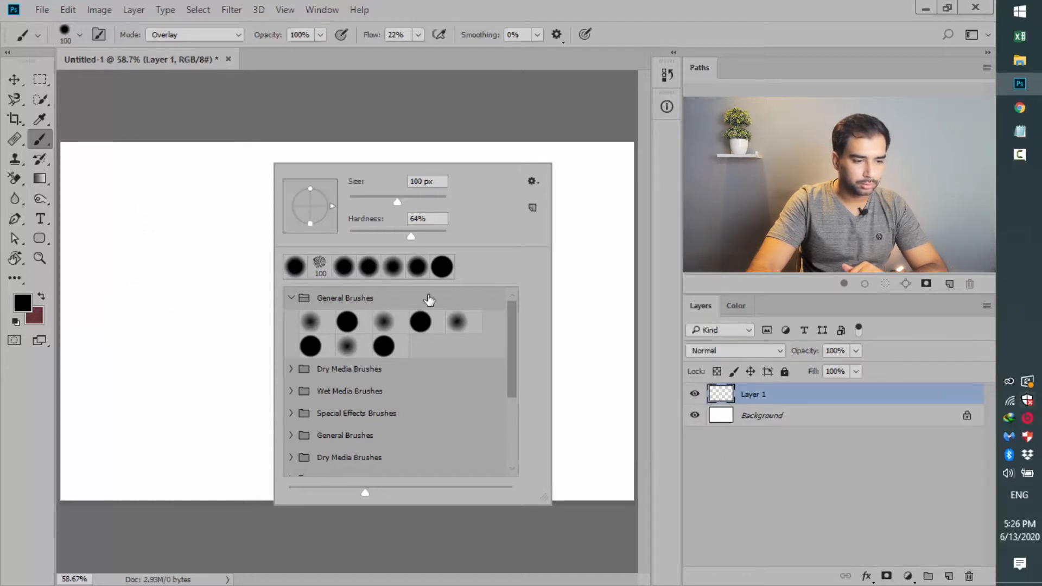
# Turn the Brush Stroke preview back on beside the brush tips
pyautogui.click(539, 185)
pyautogui.click(583, 286)
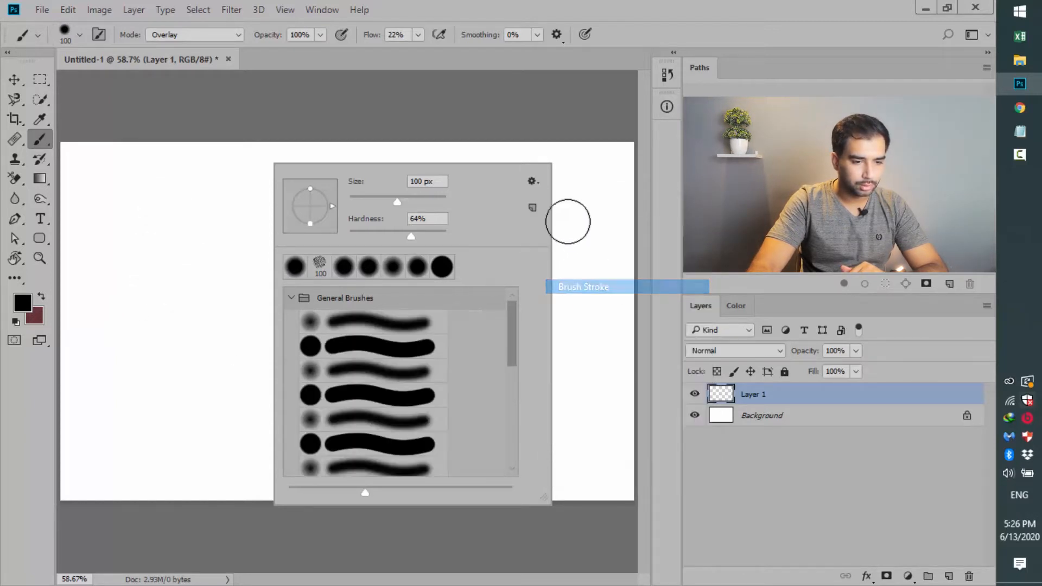
pyautogui.click(540, 183)
pyautogui.click(541, 179)
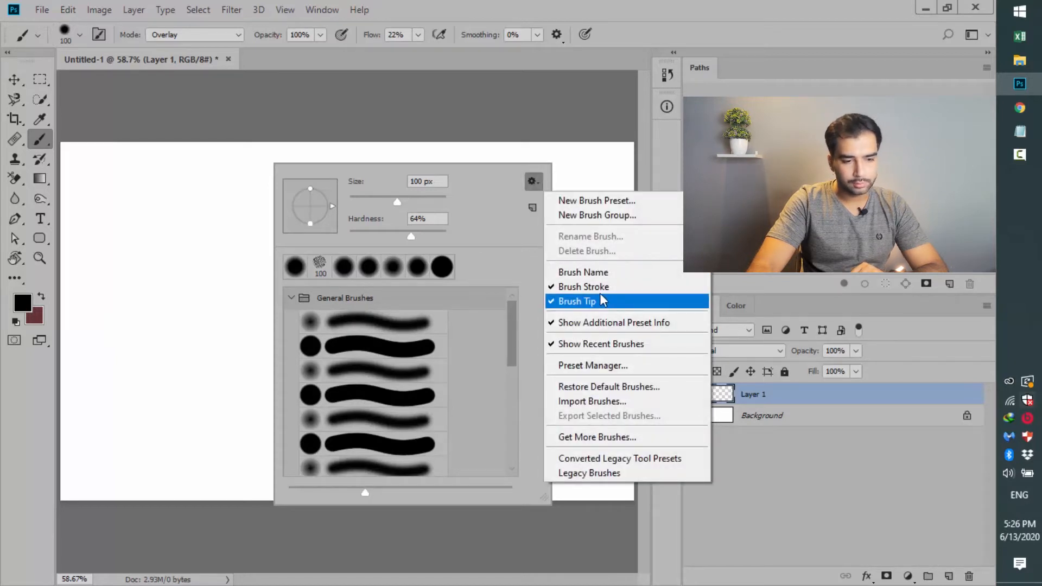
pyautogui.click(337, 349)
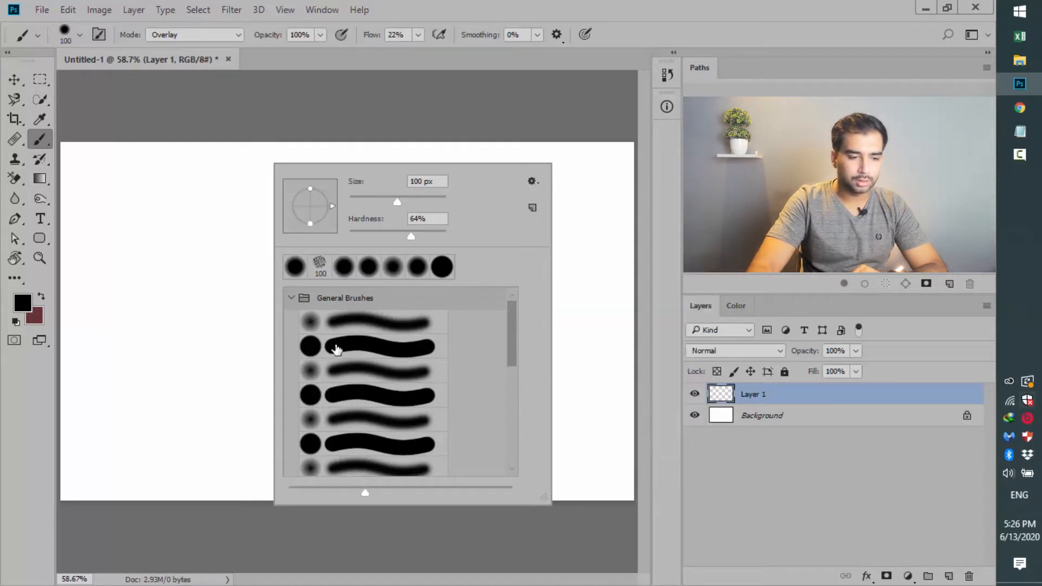
# Select the Hard Round brush and set the foreground color to dark red 660000
pyautogui.click(418, 348)
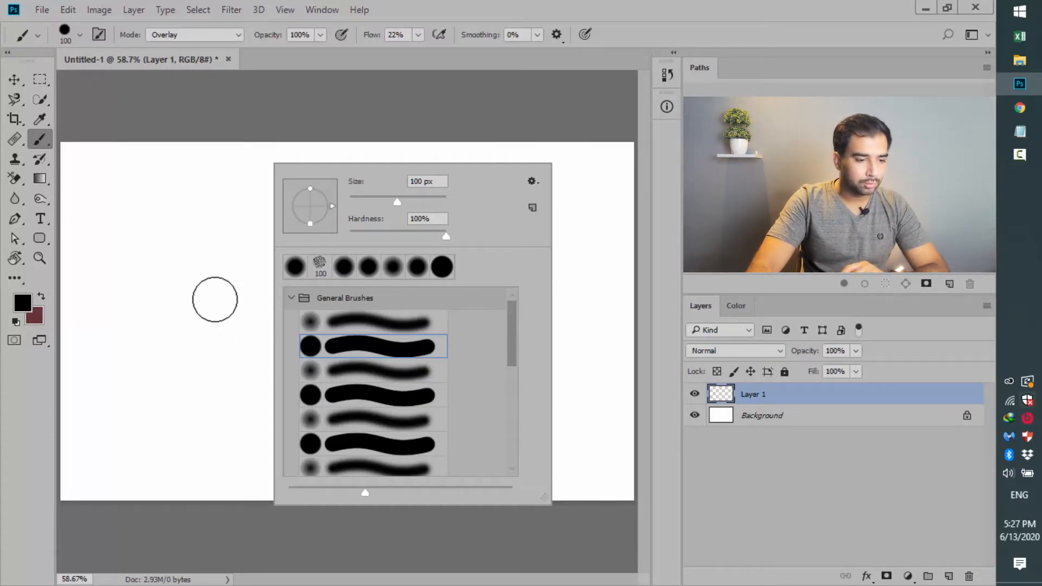
pyautogui.click(22, 302)
pyautogui.click(22, 303)
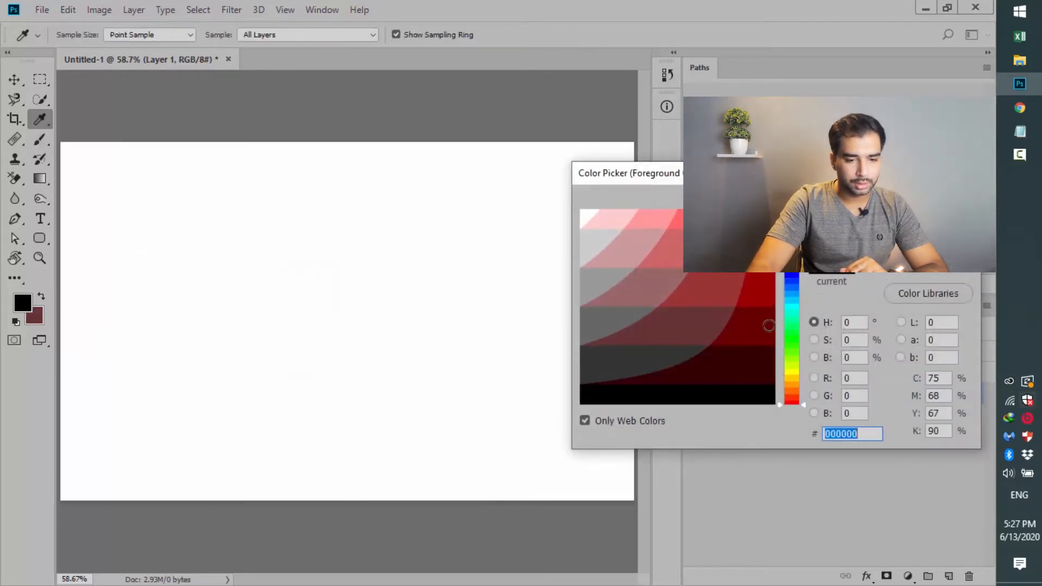
pyautogui.click(768, 326)
pyautogui.click(741, 334)
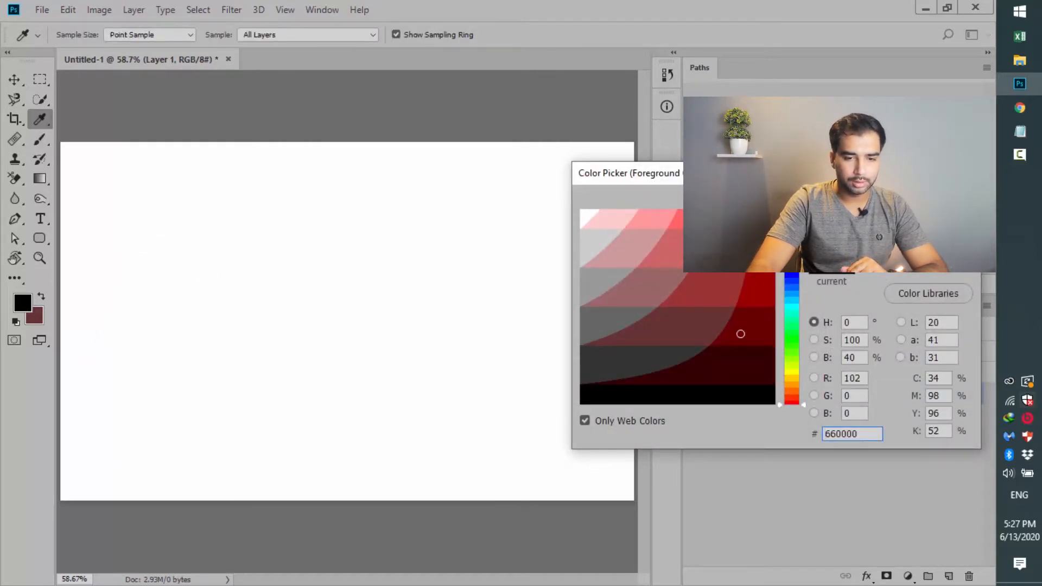
pyautogui.press('Return')
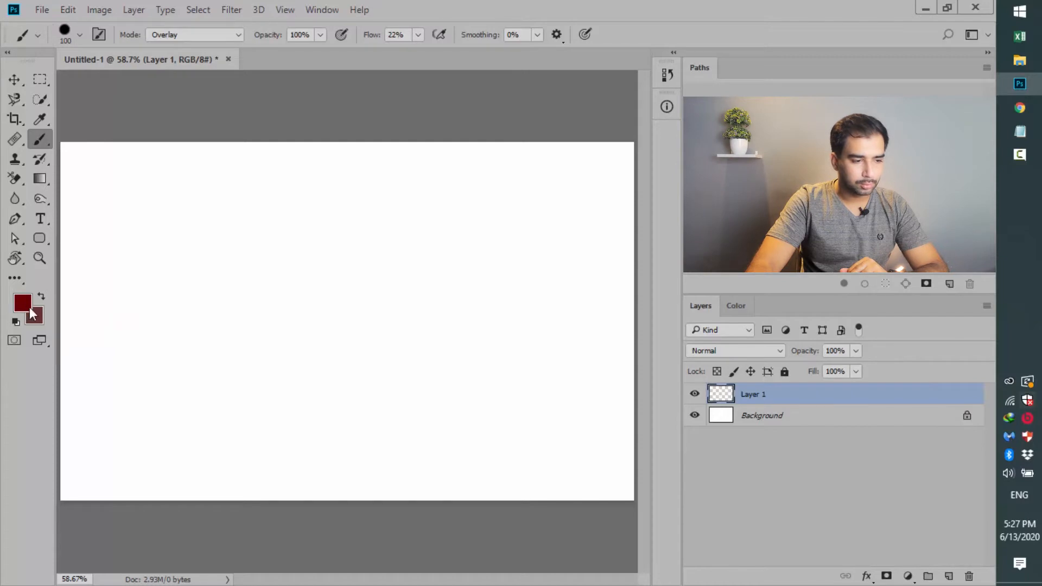
# Paint a freehand looping test scribble across Layer 1, then clear the layer's contents and deselect
pyautogui.moveTo(126, 239)
pyautogui.mouseDown()
pyautogui.moveTo(243, 299)
pyautogui.moveTo(393, 242)
pyautogui.moveTo(505, 285)
pyautogui.moveTo(356, 396)
pyautogui.moveTo(274, 438)
pyautogui.moveTo(454, 426)
pyautogui.moveTo(517, 208)
pyautogui.moveTo(216, 223)
pyautogui.moveTo(268, 239)
pyautogui.moveTo(72, 309)
pyautogui.moveTo(449, 349)
pyautogui.moveTo(458, 323)
pyautogui.mouseUp()
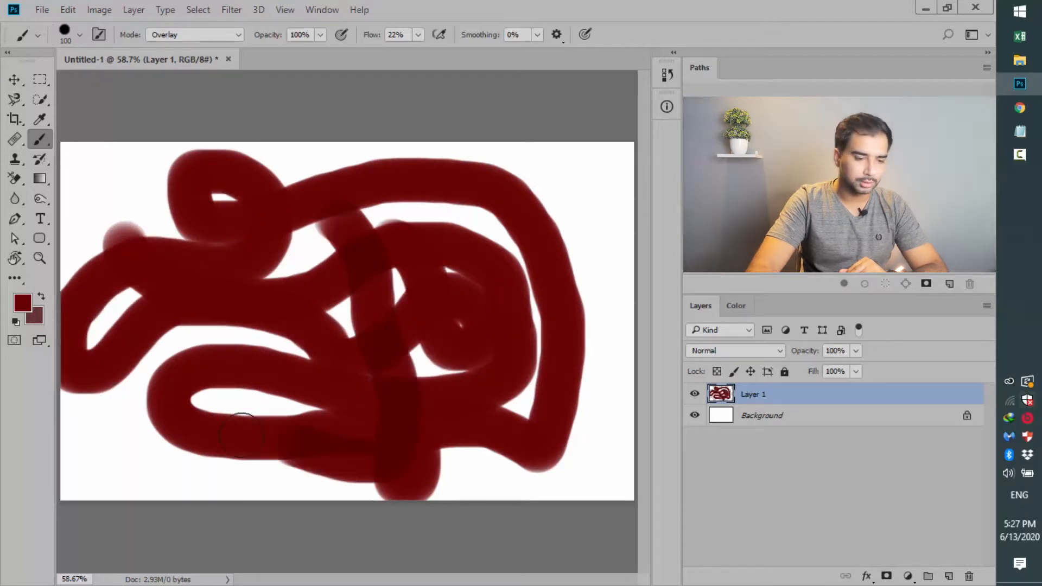
pyautogui.hotkey('ctrl', 'a')
pyautogui.press('Delete')
pyautogui.hotkey('ctrl', 'd')
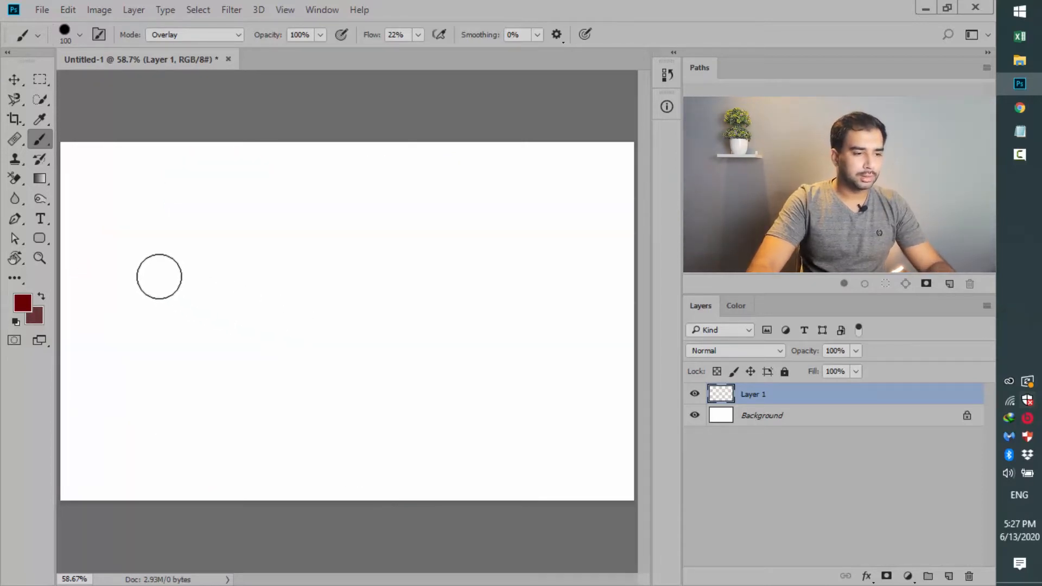
# Pick the leaf-cluster brush of size 306 from the last Special Effects Brushes group and stamp it twice on the canvas
pyautogui.rightClick(169, 187)
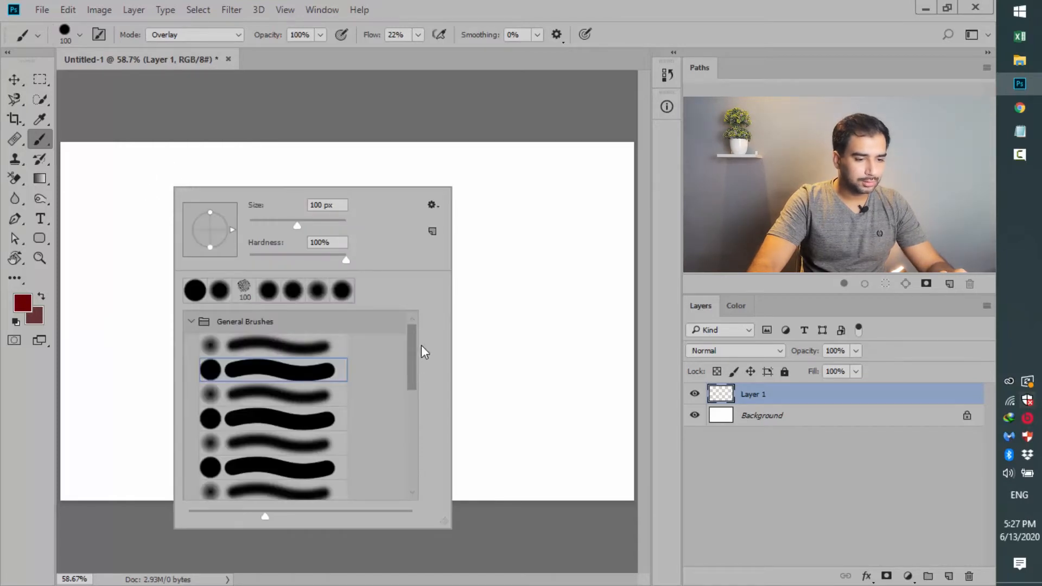
pyautogui.moveTo(414, 347); pyautogui.dragTo(423, 480)
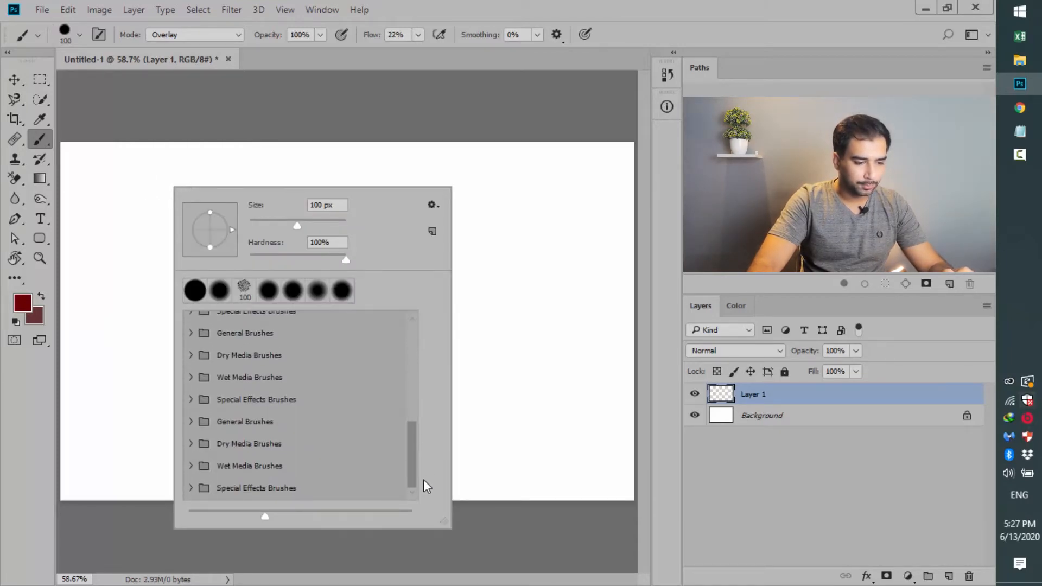
pyautogui.click(195, 494)
pyautogui.scroll(-5, 333, 391)
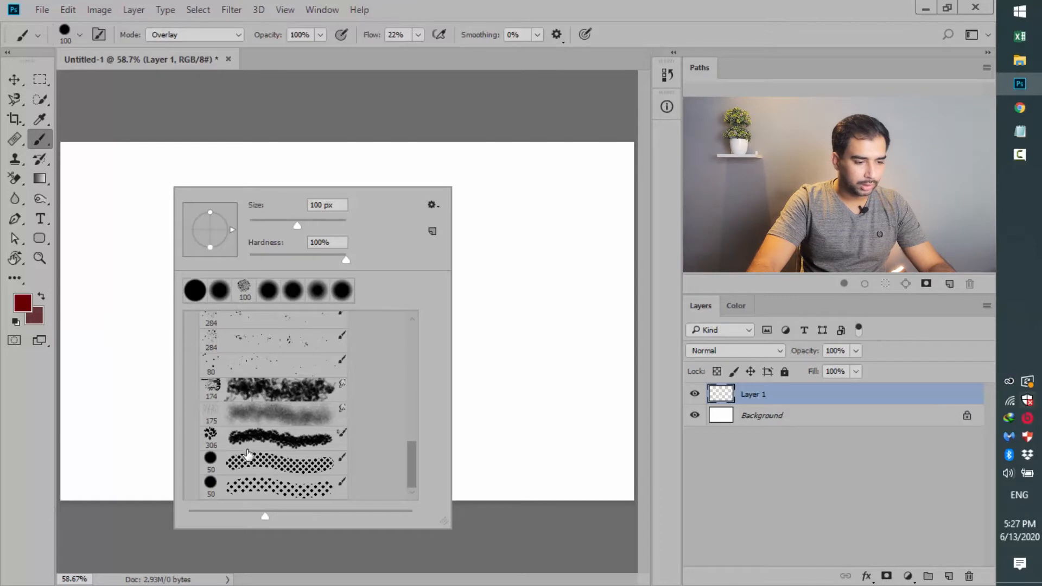
pyautogui.doubleClick(212, 440)
pyautogui.click(128, 272)
pyautogui.click(314, 235)
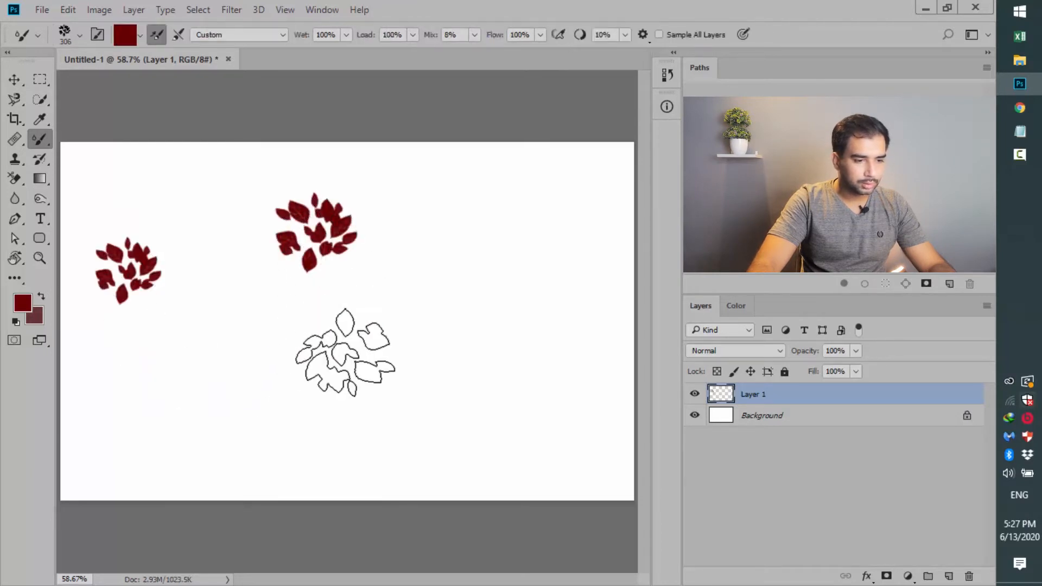
# Set the foreground color to green and the background color to light gray CCCCCC, then return to the brush
pyautogui.press('i')
pyautogui.click(28, 309)
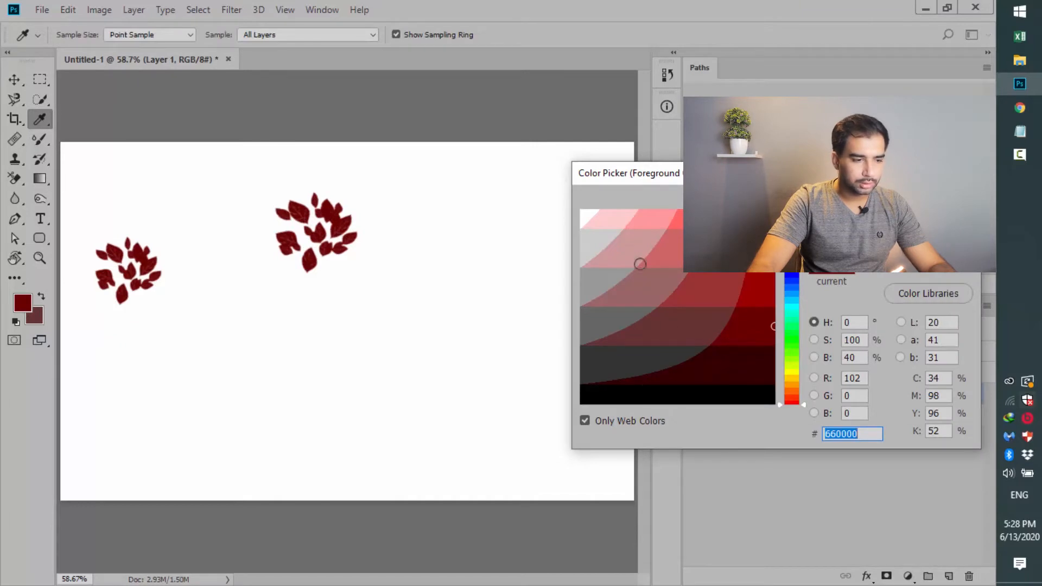
pyautogui.click(793, 349)
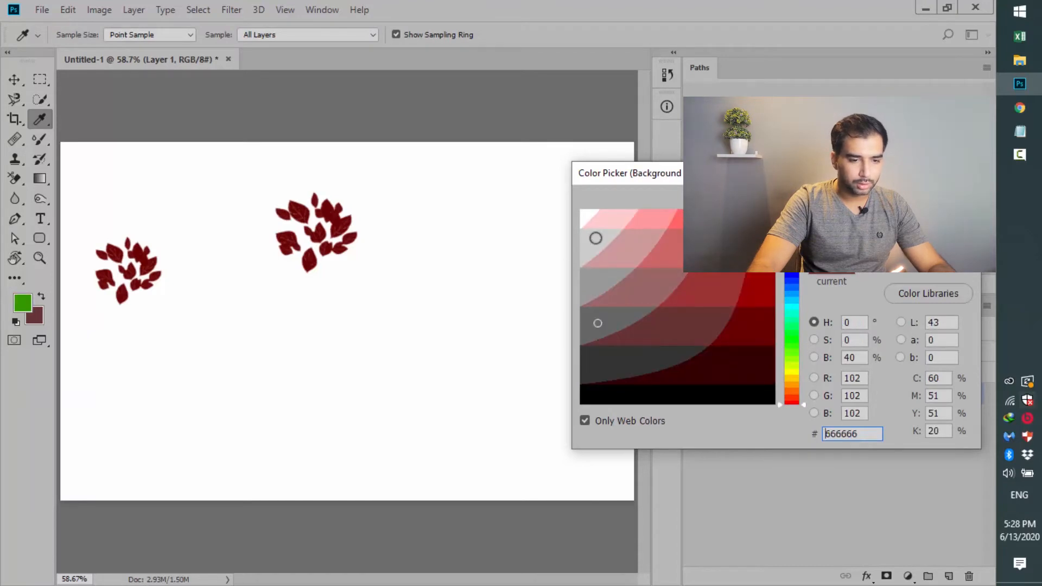
pyautogui.click(596, 238)
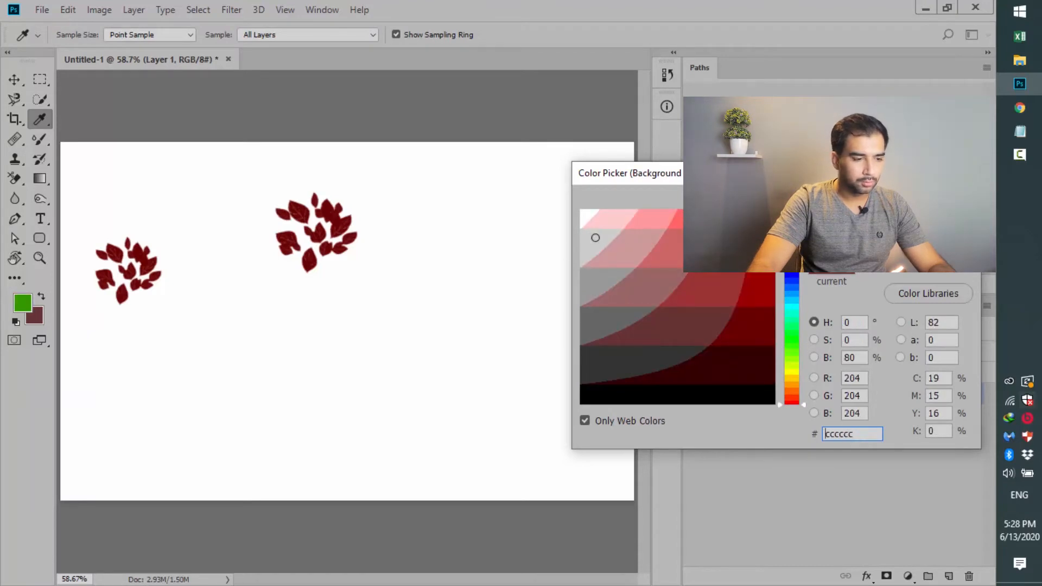
pyautogui.press('Return')
pyautogui.press('b')
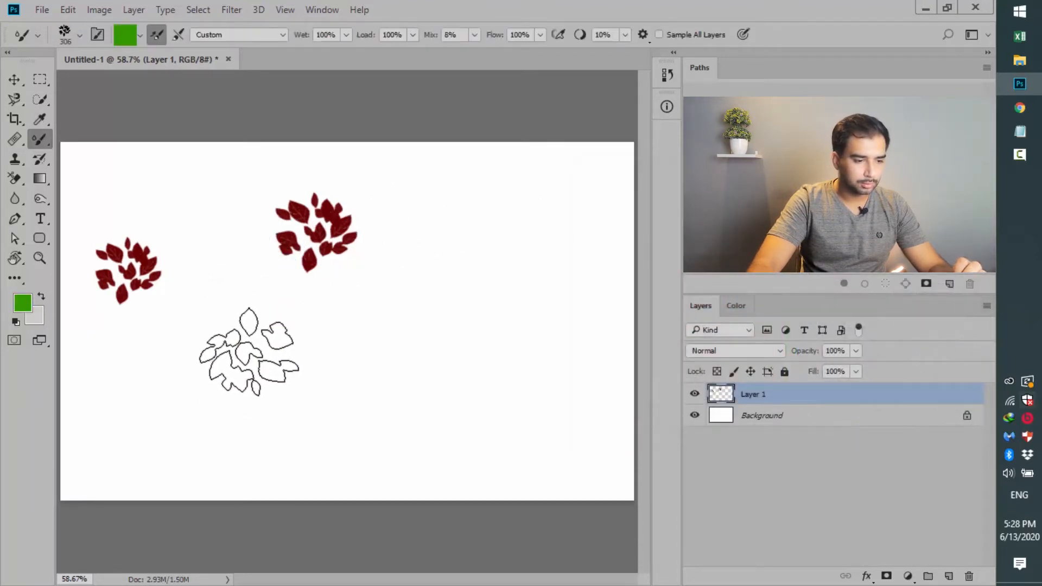
# Stamp one green leaf cluster at 306 px, then enlarge the brush to 385 px and stamp four more across the canvas
pyautogui.click(247, 352)
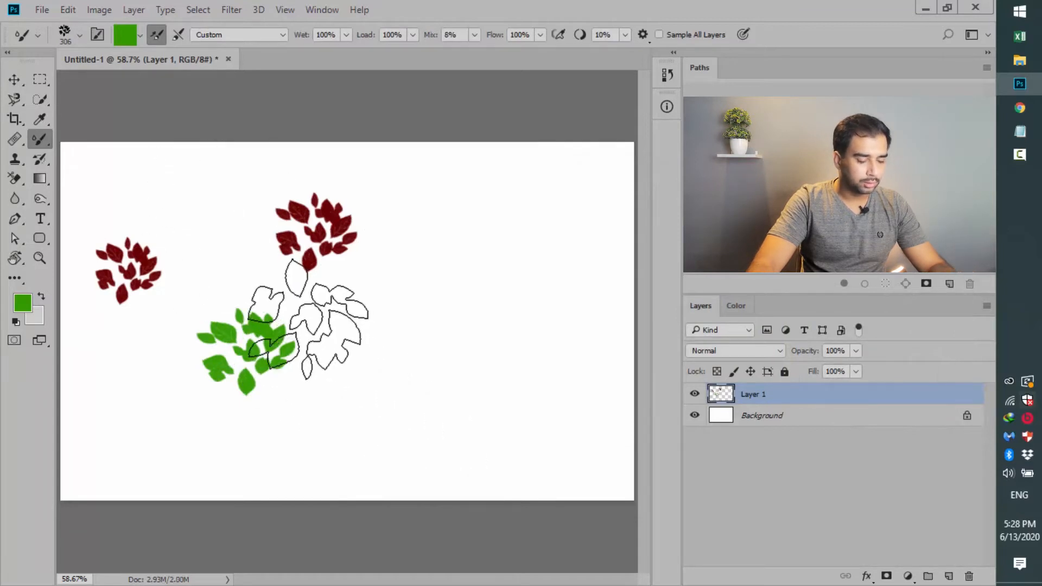
pyautogui.rightClick(429, 183)
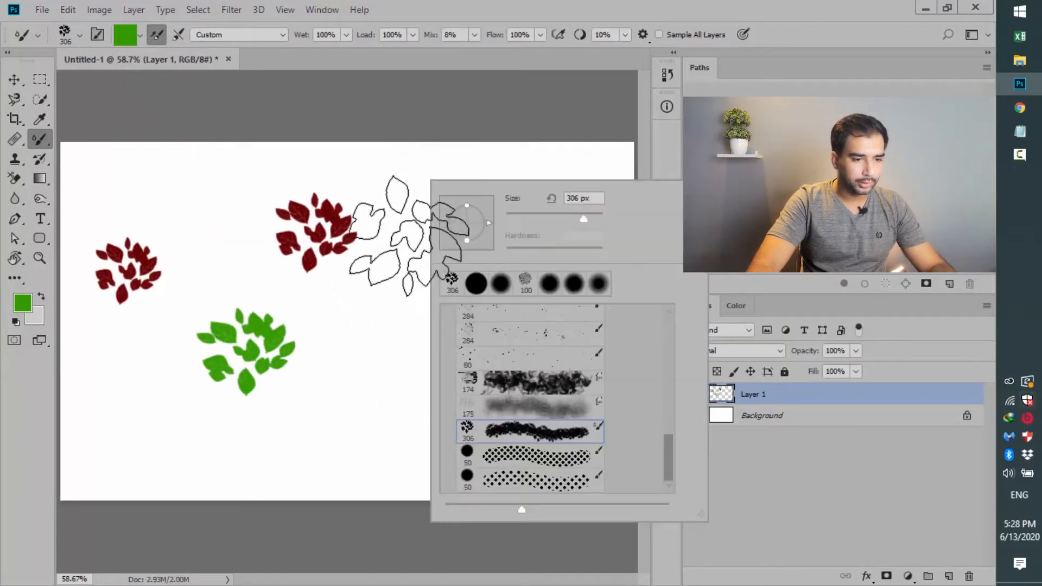
pyautogui.moveTo(583, 220)
pyautogui.mouseDown()
pyautogui.moveTo(596, 222)
pyautogui.moveTo(588, 220)
pyautogui.mouseUp()
pyautogui.click(353, 348)
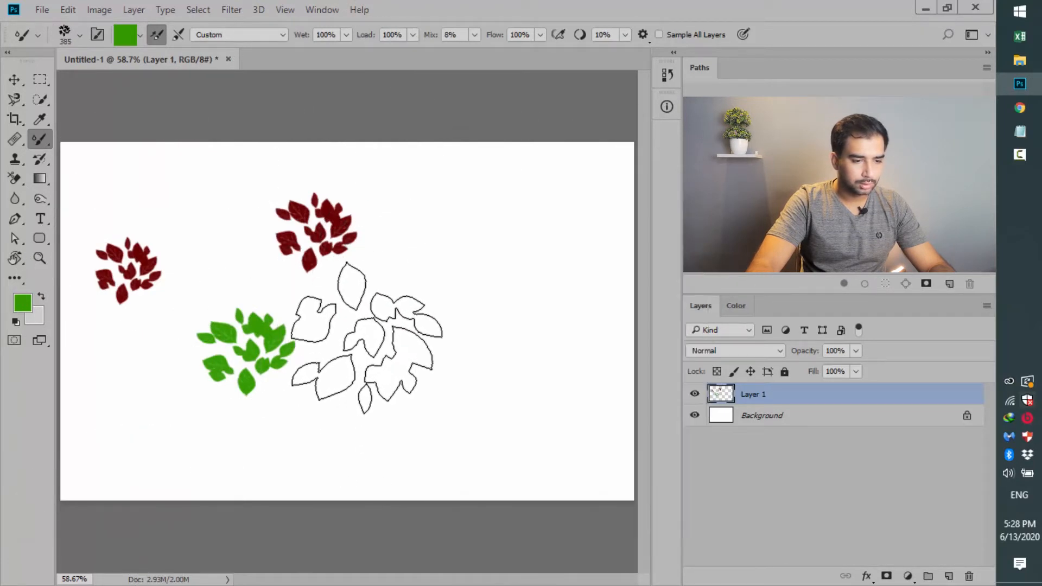
pyautogui.click(362, 334)
pyautogui.click(502, 227)
pyautogui.click(504, 373)
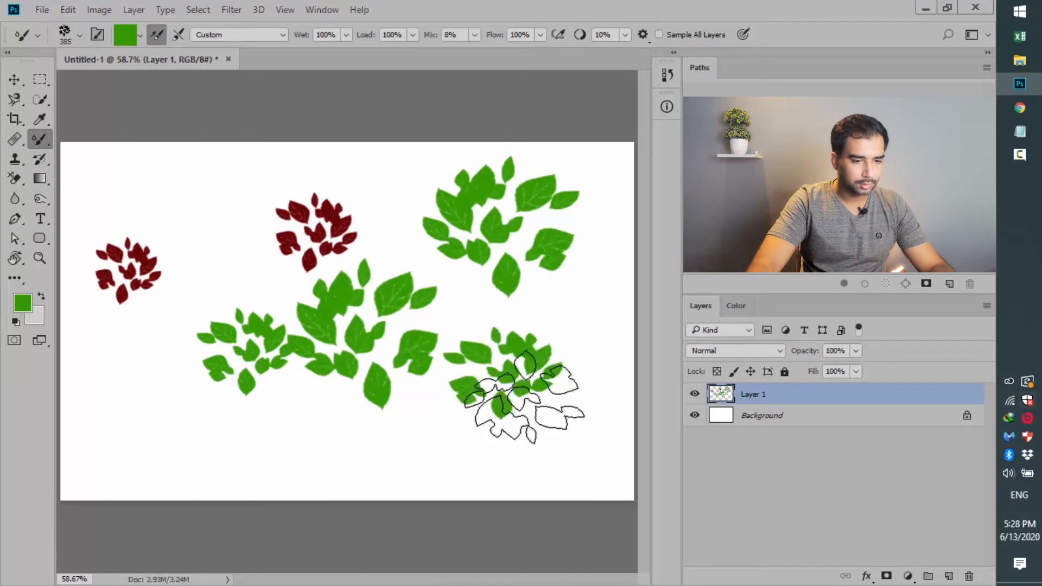
pyautogui.click(146, 384)
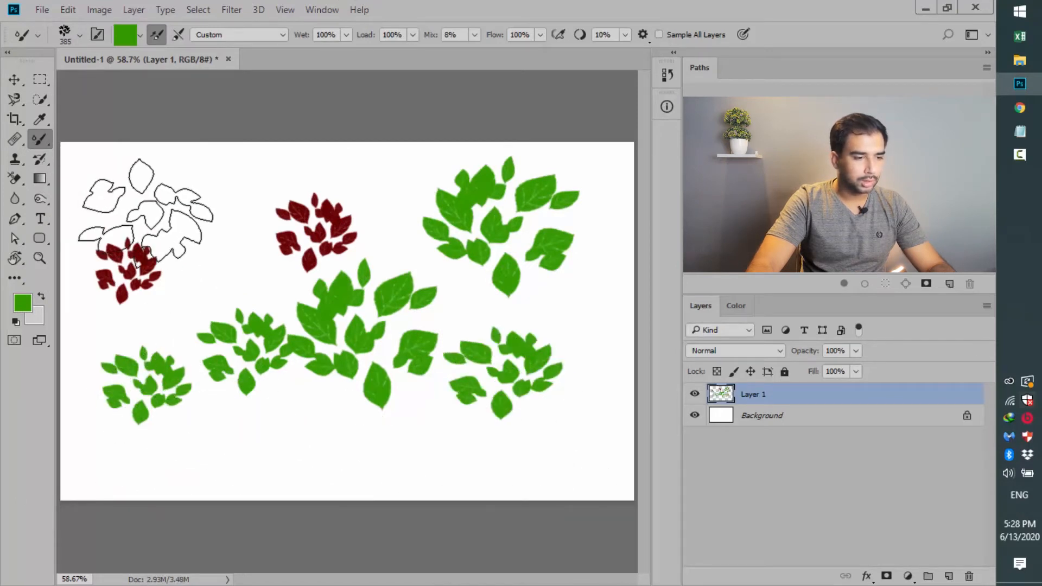
# Collapse the expanded brush groups in the preset list, including the last Special Effects Brushes group
pyautogui.rightClick(187, 190)
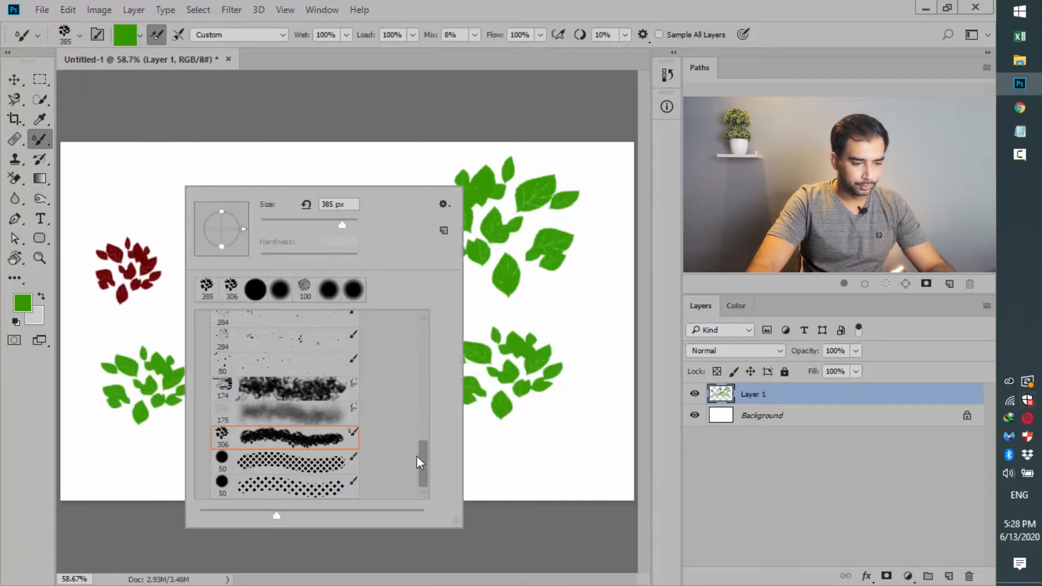
pyautogui.moveTo(420, 461); pyautogui.dragTo(429, 441)
pyautogui.click(204, 401)
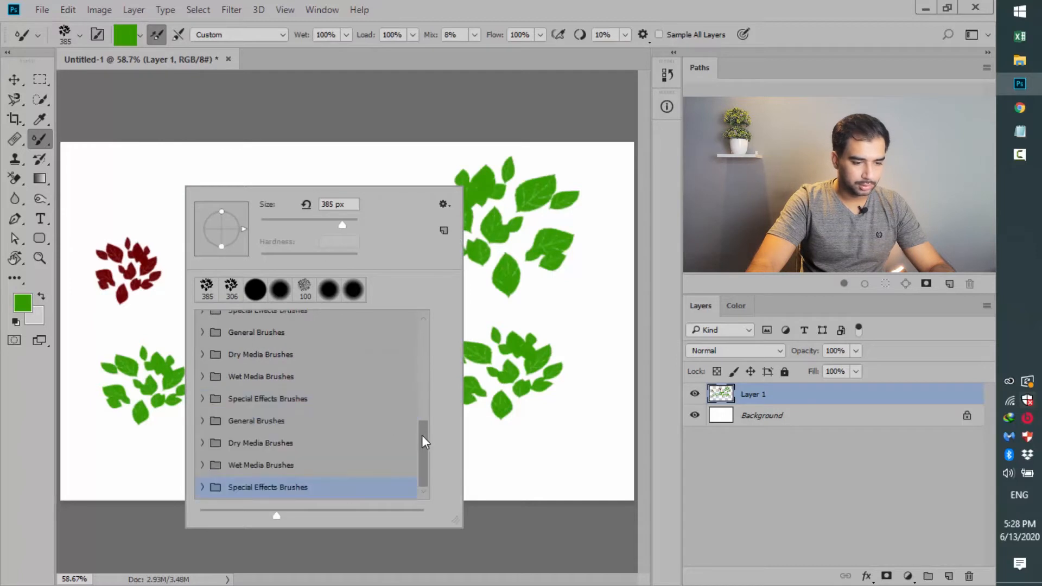
pyautogui.click(204, 328)
pyautogui.click(204, 321)
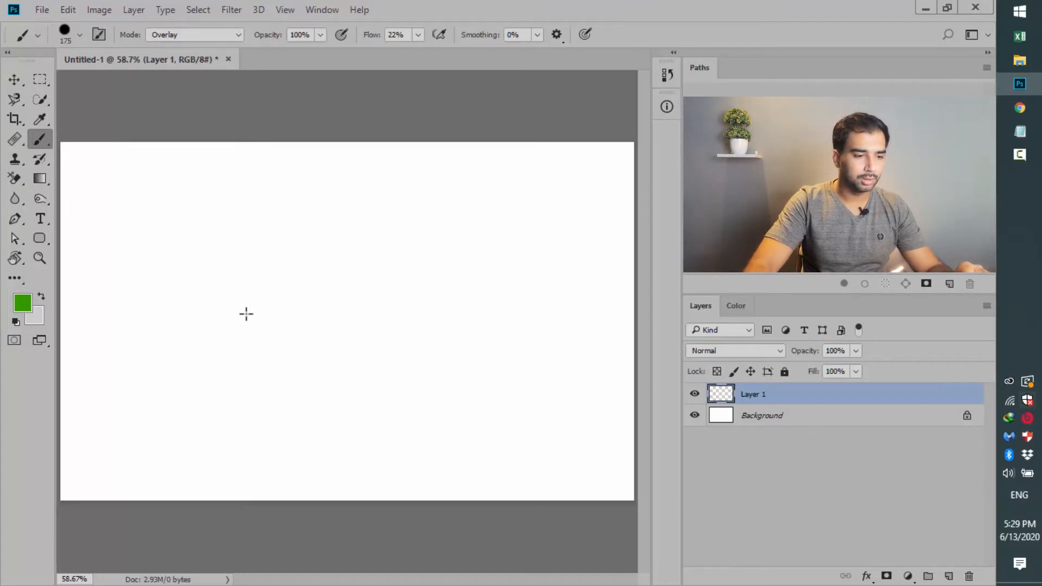
# Paint freehand green test strokes on Layer 1 with the 175 px round brush at 22% flow, then undo
pyautogui.moveTo(274, 279)
pyautogui.mouseDown()
pyautogui.moveTo(320, 402)
pyautogui.moveTo(182, 342)
pyautogui.moveTo(201, 215)
pyautogui.moveTo(352, 195)
pyautogui.moveTo(475, 272)
pyautogui.moveTo(496, 356)
pyautogui.mouseUp()
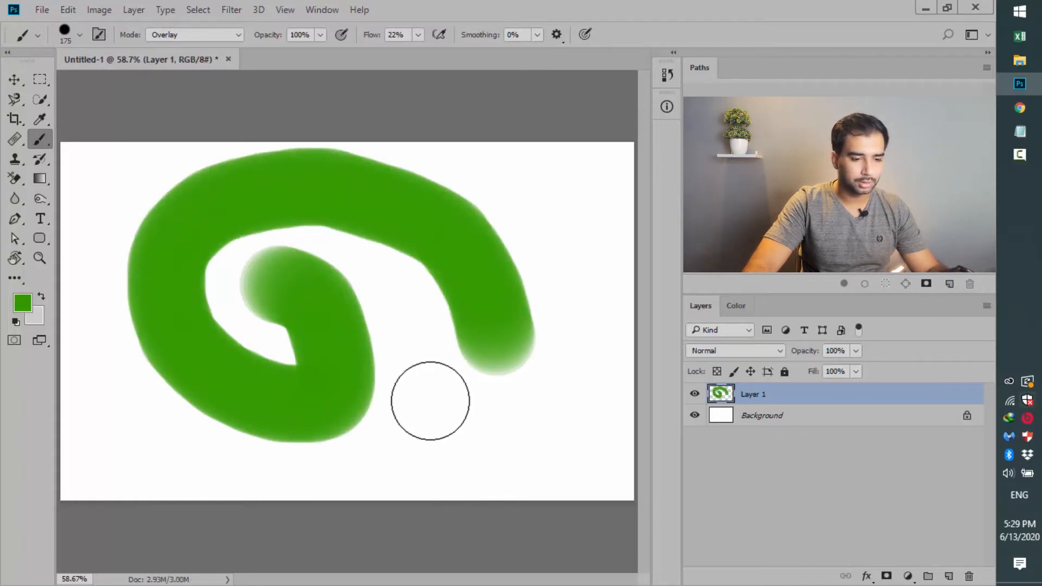
pyautogui.moveTo(431, 403)
pyautogui.mouseDown()
pyautogui.moveTo(525, 454)
pyautogui.moveTo(593, 336)
pyautogui.moveTo(560, 186)
pyautogui.moveTo(180, 132)
pyautogui.moveTo(120, 138)
pyautogui.moveTo(56, 233)
pyautogui.moveTo(65, 433)
pyautogui.moveTo(228, 509)
pyautogui.moveTo(532, 510)
pyautogui.moveTo(577, 385)
pyautogui.moveTo(531, 254)
pyautogui.mouseUp()
pyautogui.hotkey('ctrl', 'z')
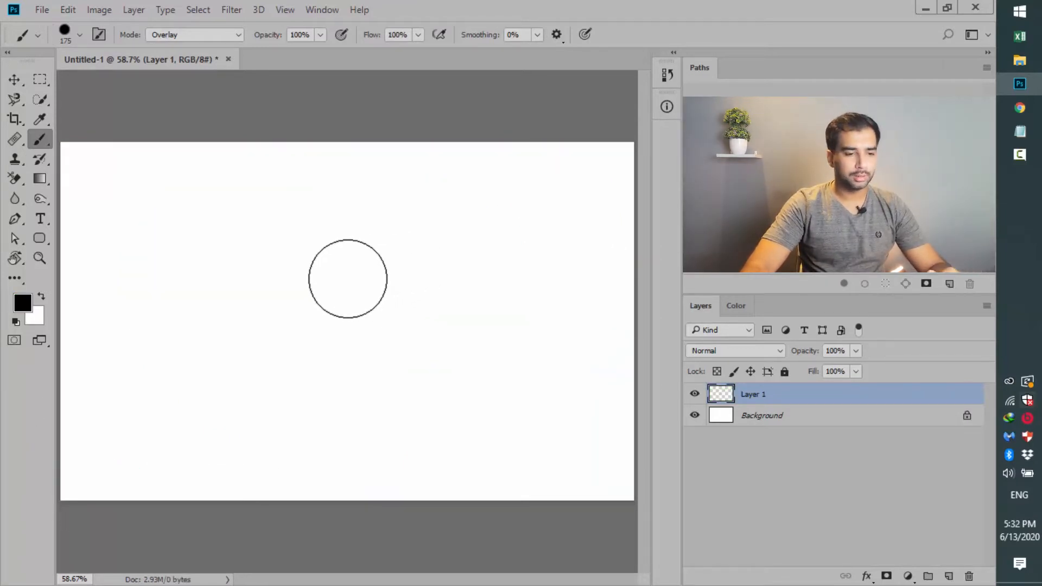
# Try larger sizes for the round brush and set its size to 480 px
pyautogui.rightClick(345, 276)
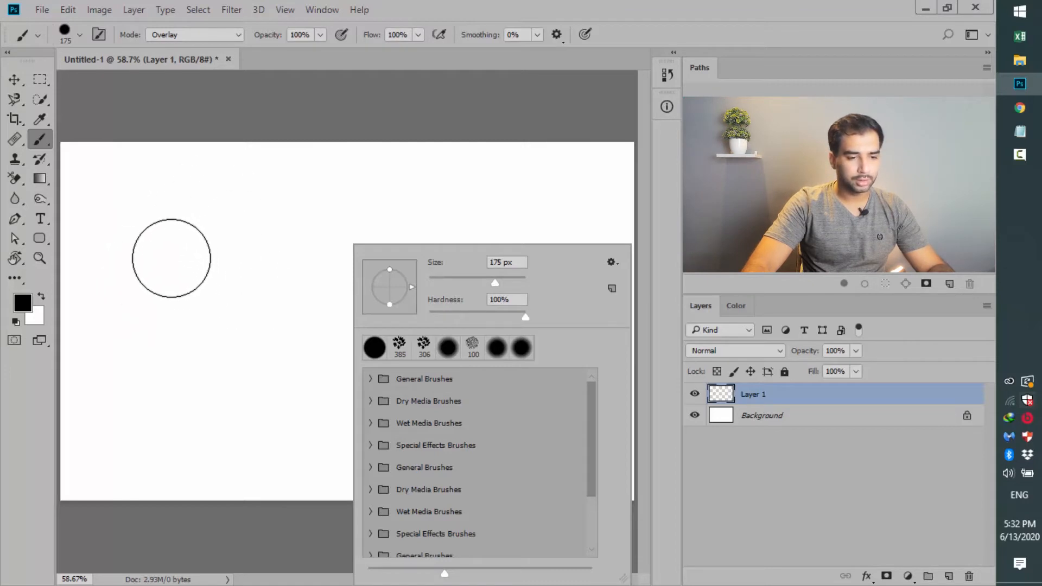
pyautogui.moveTo(498, 283); pyautogui.dragTo(513, 283)
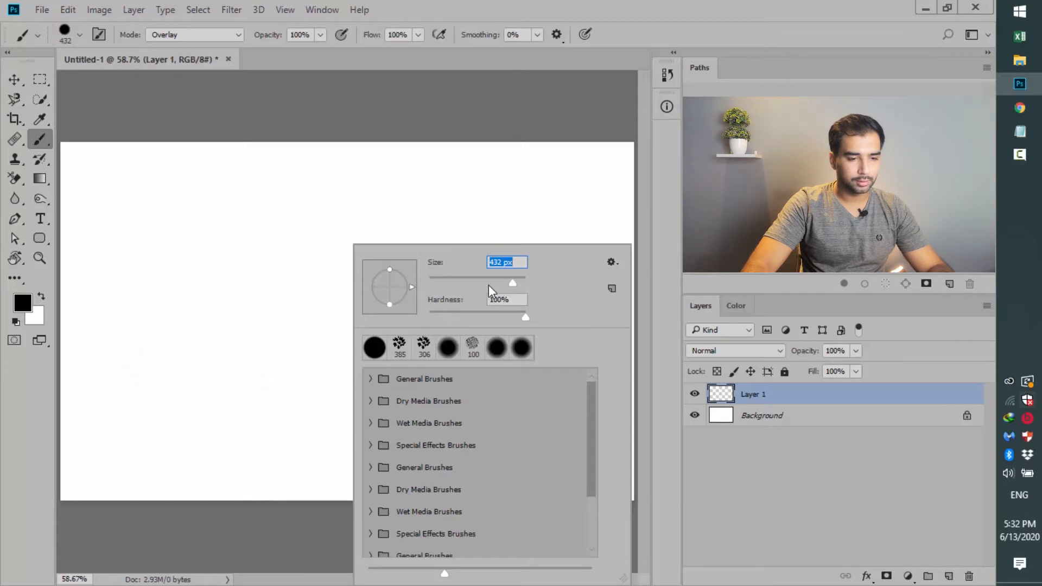
pyautogui.moveTo(502, 278)
pyautogui.mouseDown()
pyautogui.moveTo(460, 283)
pyautogui.moveTo(521, 290)
pyautogui.mouseUp()
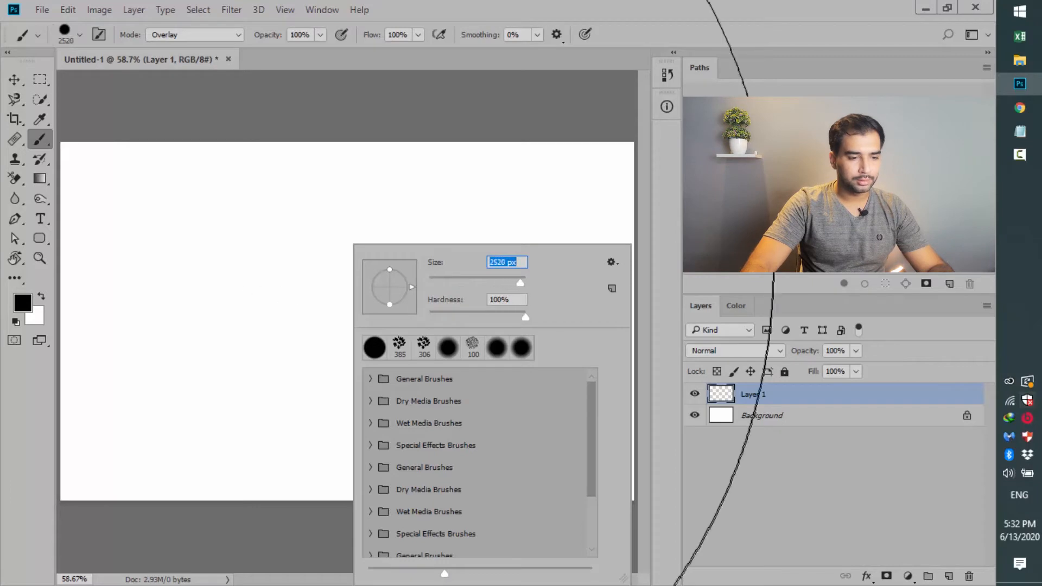
pyautogui.click(515, 280)
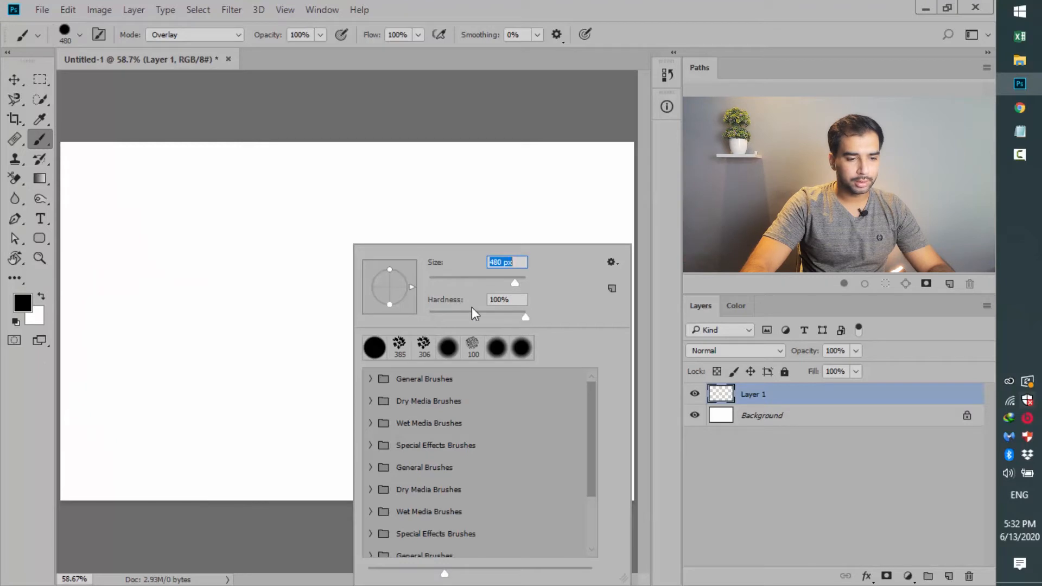
# Set the brush hardness to 0% and stamp a soft black dot on the left half of the canvas
pyautogui.click(523, 315)
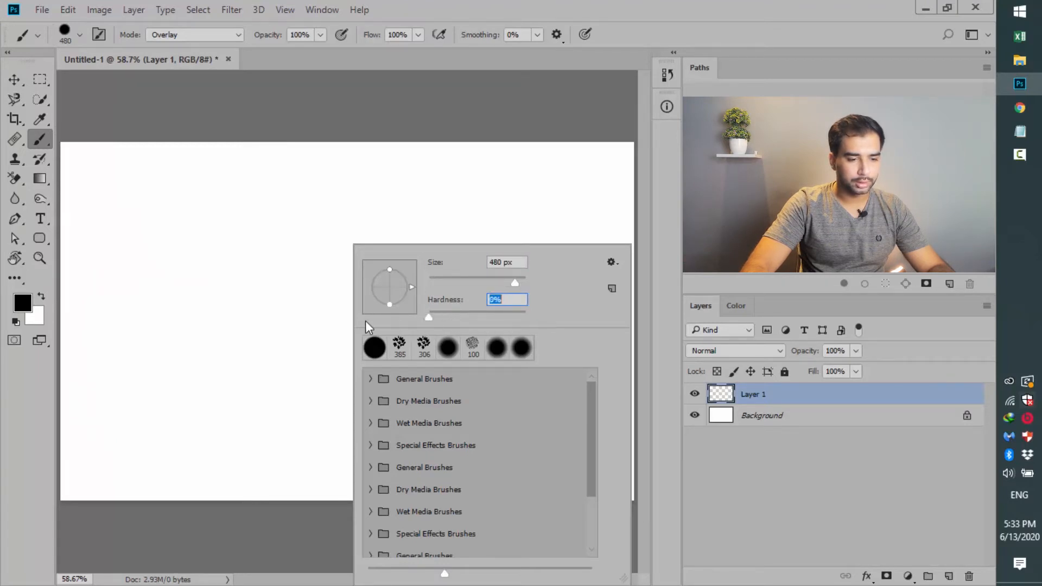
pyautogui.moveTo(540, 322); pyautogui.dragTo(457, 321)
pyautogui.click(217, 290)
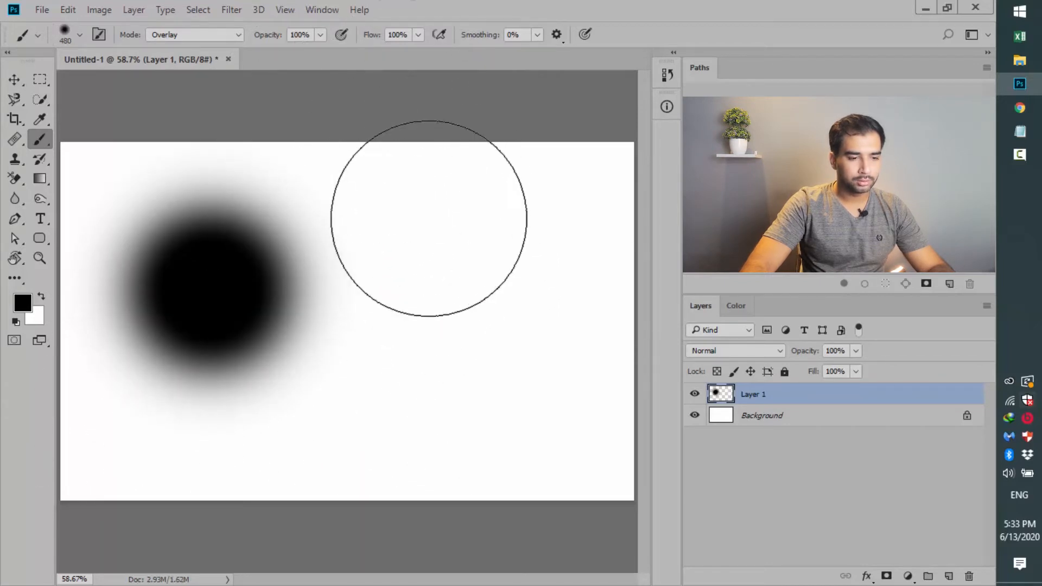
# Stamp a second black dot beside the soft one at 100% hardness, then clear the layer's contents
pyautogui.rightClick(431, 219)
pyautogui.click(546, 275)
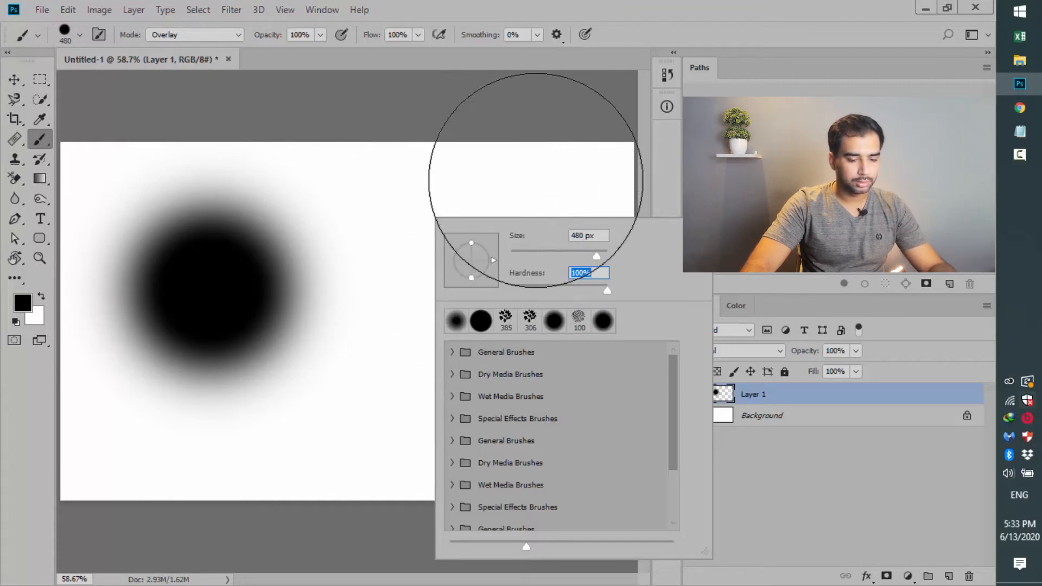
pyautogui.press('Return')
pyautogui.click(493, 293)
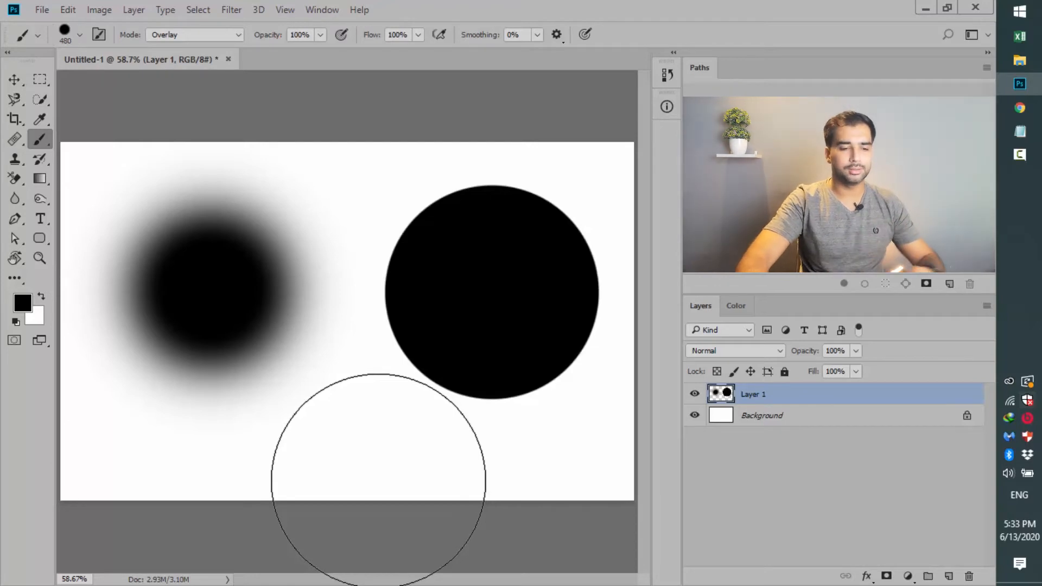
pyautogui.press('Delete')
# Reduce the brush tip's roundness to a narrow ellipse and rotate its angle to a rising diagonal
pyautogui.rightClick(262, 248)
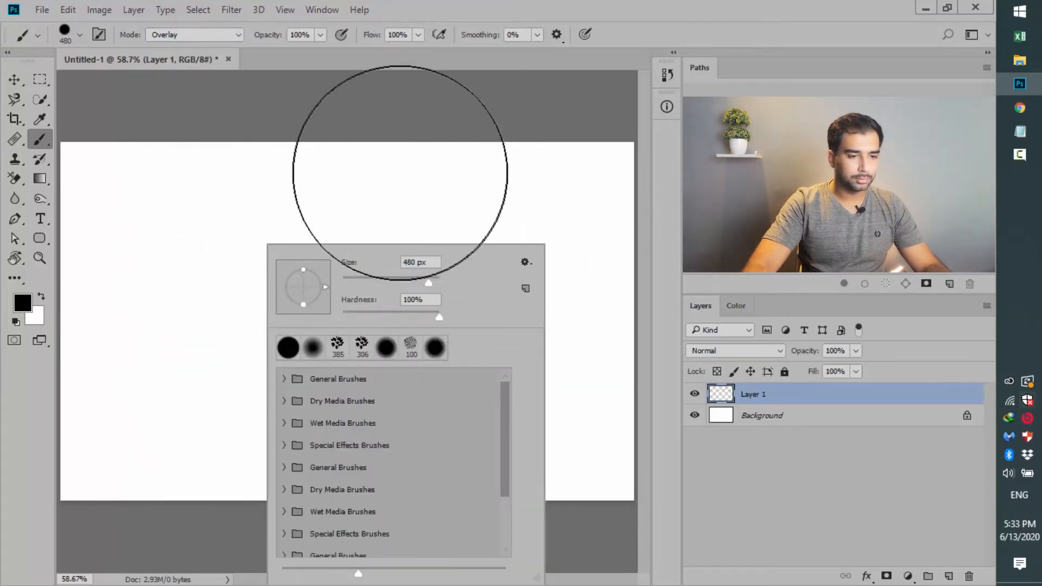
pyautogui.rightClick(384, 175)
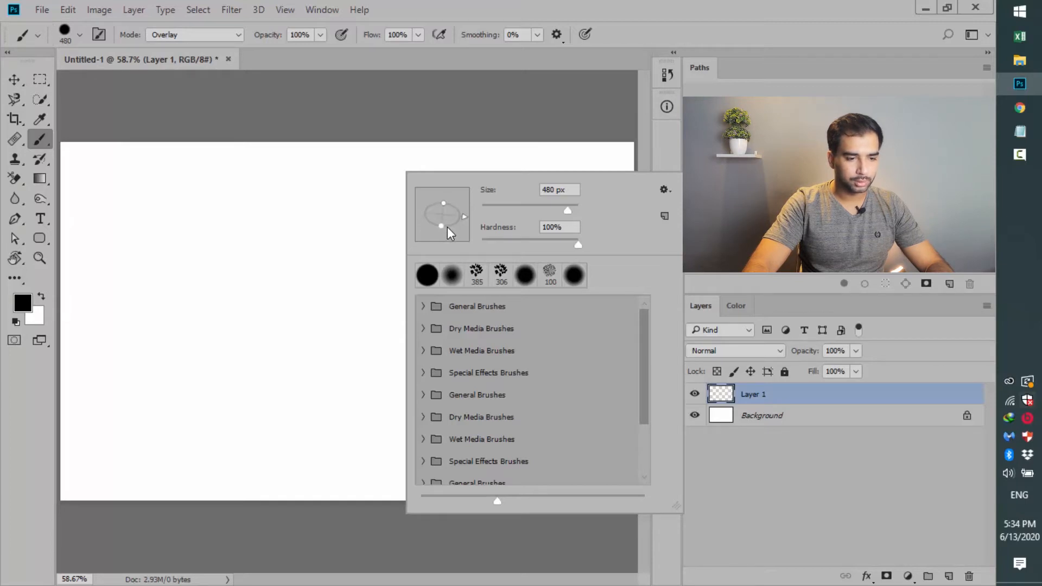
pyautogui.moveTo(448, 226); pyautogui.dragTo(438, 229)
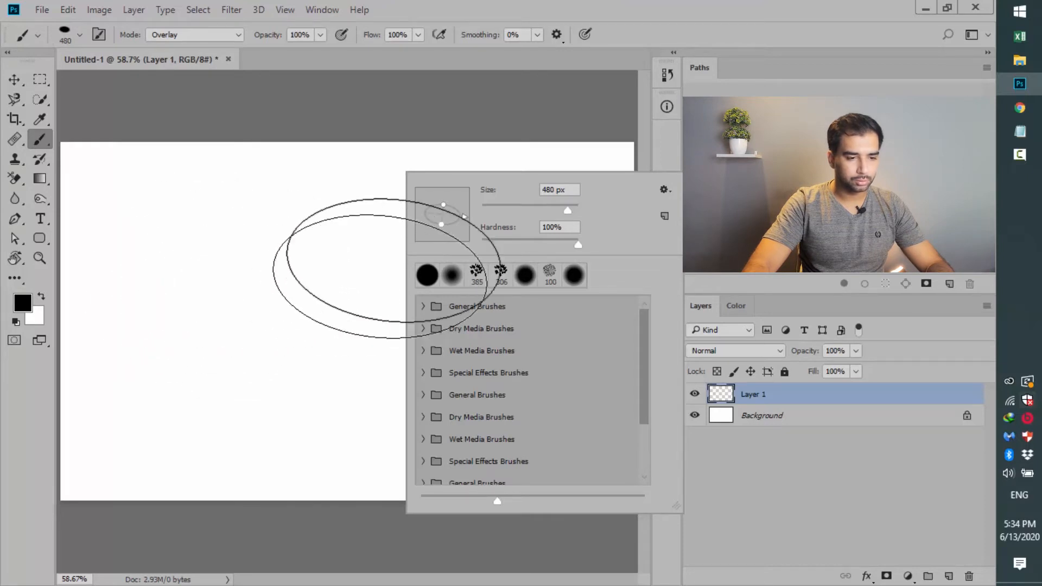
pyautogui.moveTo(465, 214); pyautogui.dragTo(463, 198)
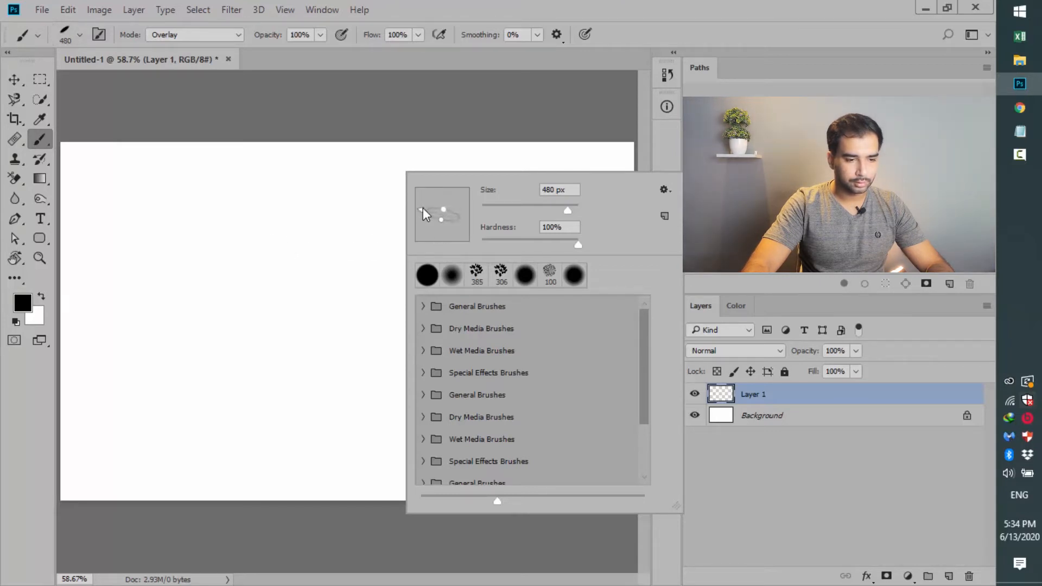
# Paint two test strokes side by side with the slanted elliptical tip, then undo them
pyautogui.click(223, 274)
pyautogui.moveTo(223, 274)
pyautogui.mouseDown()
pyautogui.moveTo(301, 333)
pyautogui.moveTo(336, 344)
pyautogui.mouseUp()
pyautogui.moveTo(499, 272); pyautogui.dragTo(499, 380)
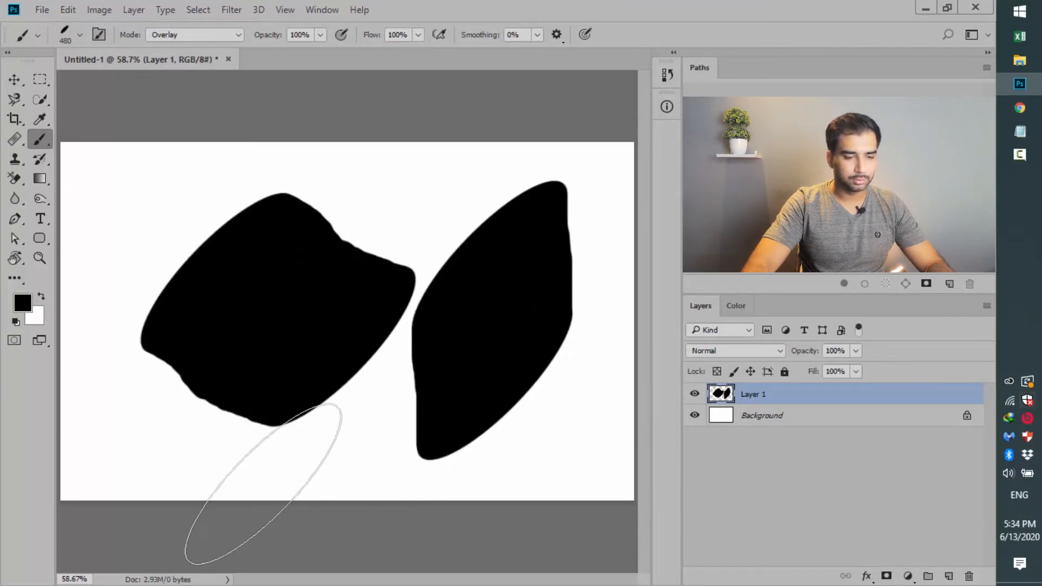
pyautogui.hotkey('ctrl', 'z')
pyautogui.hotkey('ctrl', 'z')
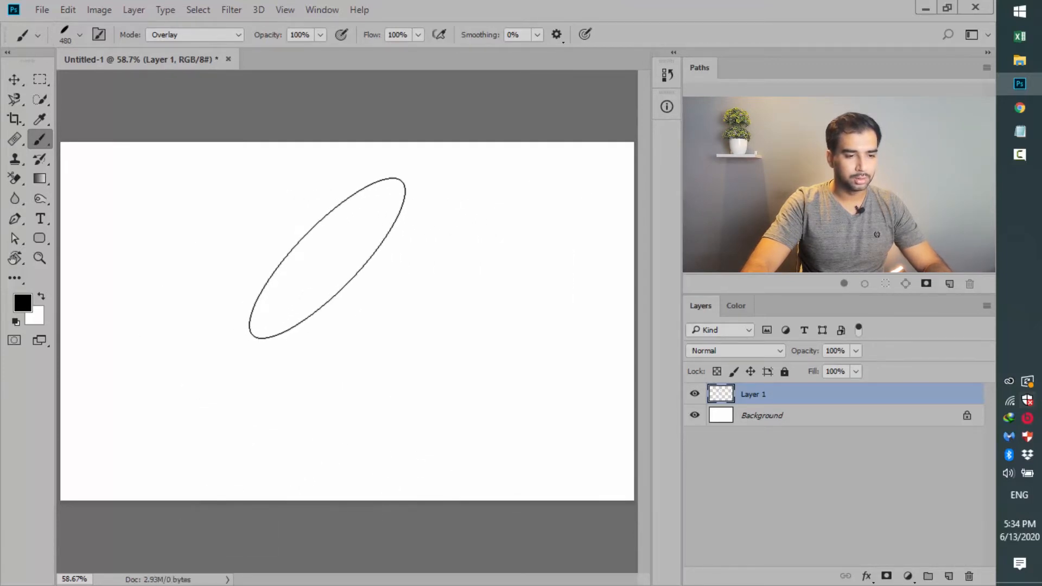
# Restore the brush tip to a full circle, then test-stamp it on the canvas and undo each stamp
pyautogui.rightClick(378, 247)
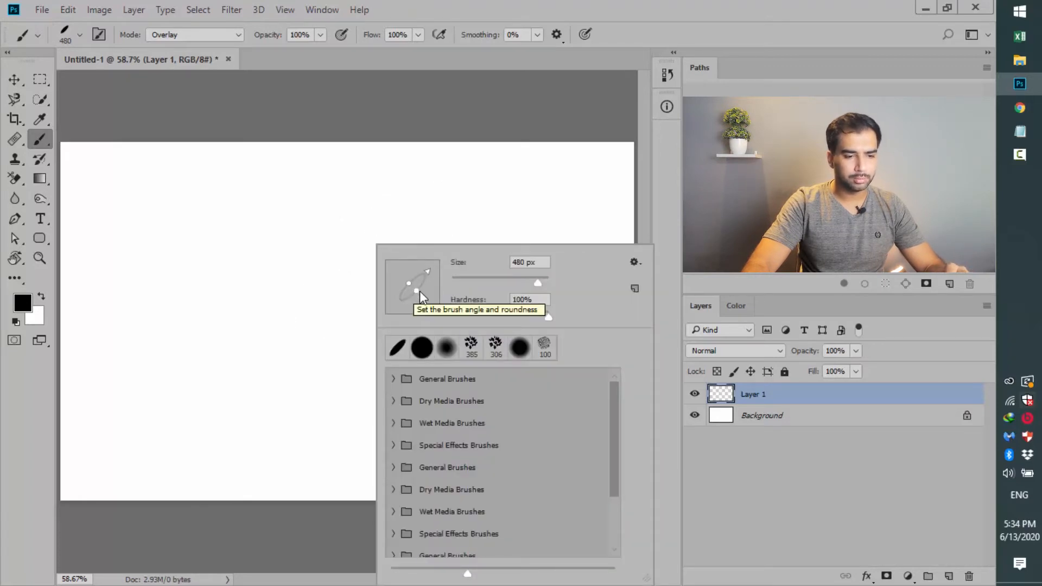
pyautogui.click(270, 268)
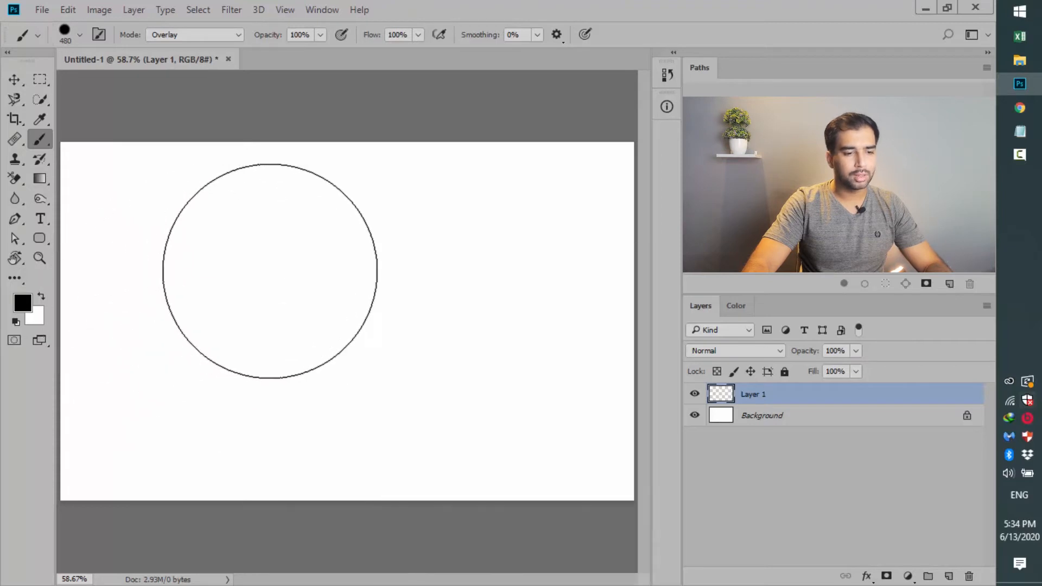
pyautogui.click(270, 270)
pyautogui.hotkey('ctrl', 'z')
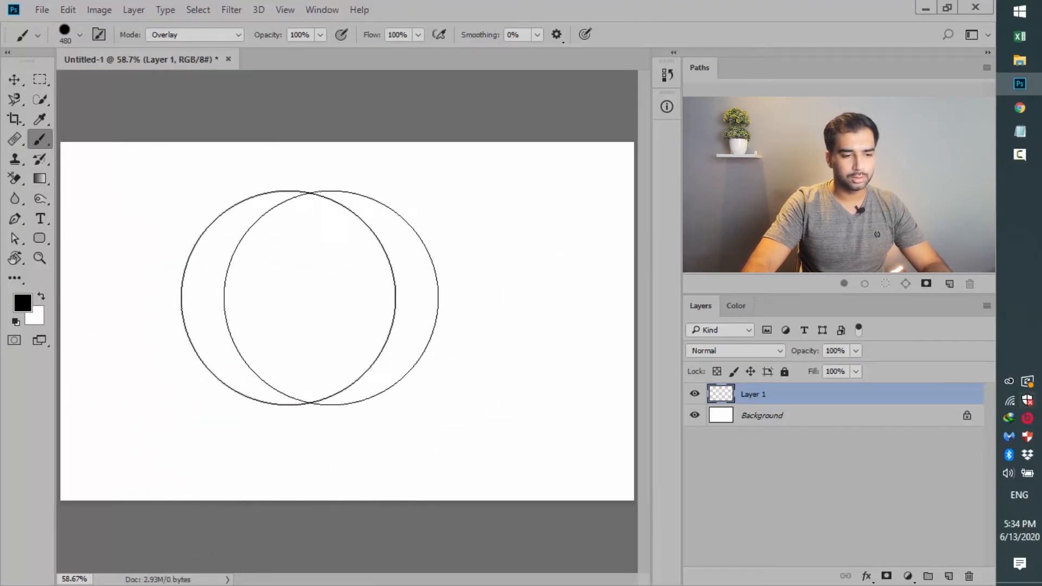
pyautogui.click(288, 298)
pyautogui.hotkey('ctrl', 'z')
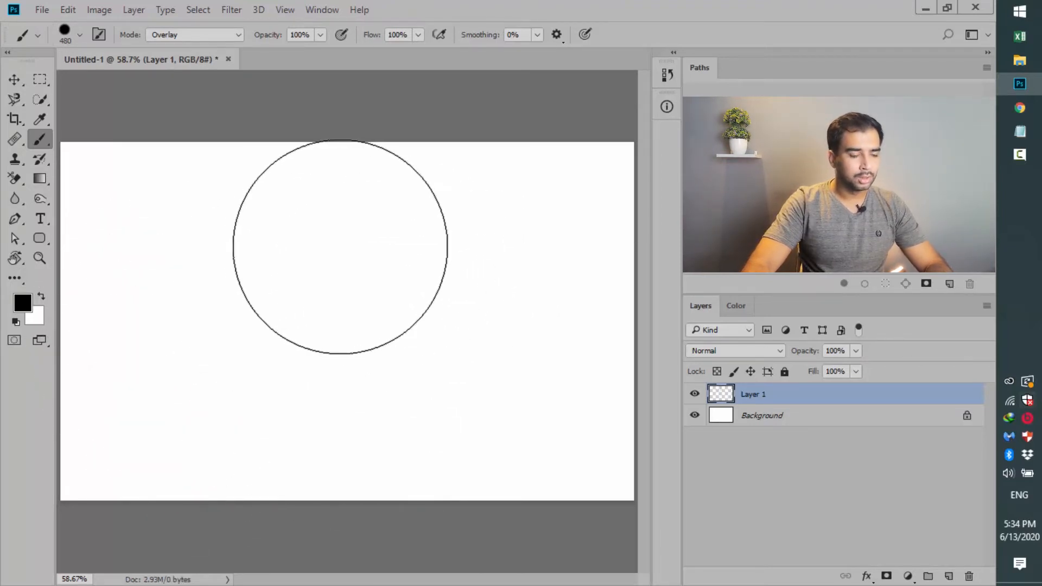
# Expand the first General Brushes group in the preset list and set the brush size to 92 px
pyautogui.rightClick(222, 231)
pyautogui.rightClick(414, 185)
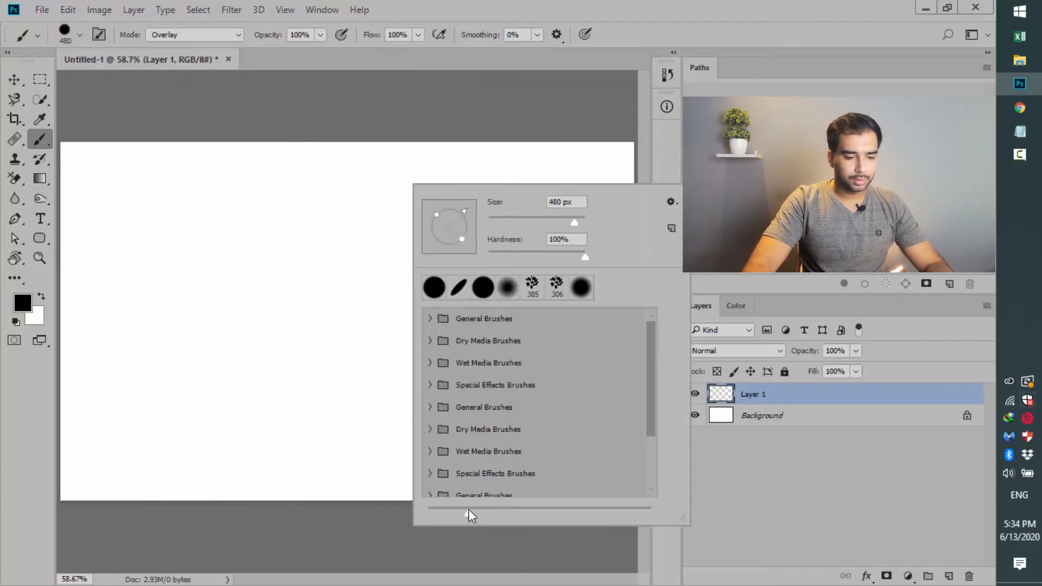
pyautogui.click(430, 319)
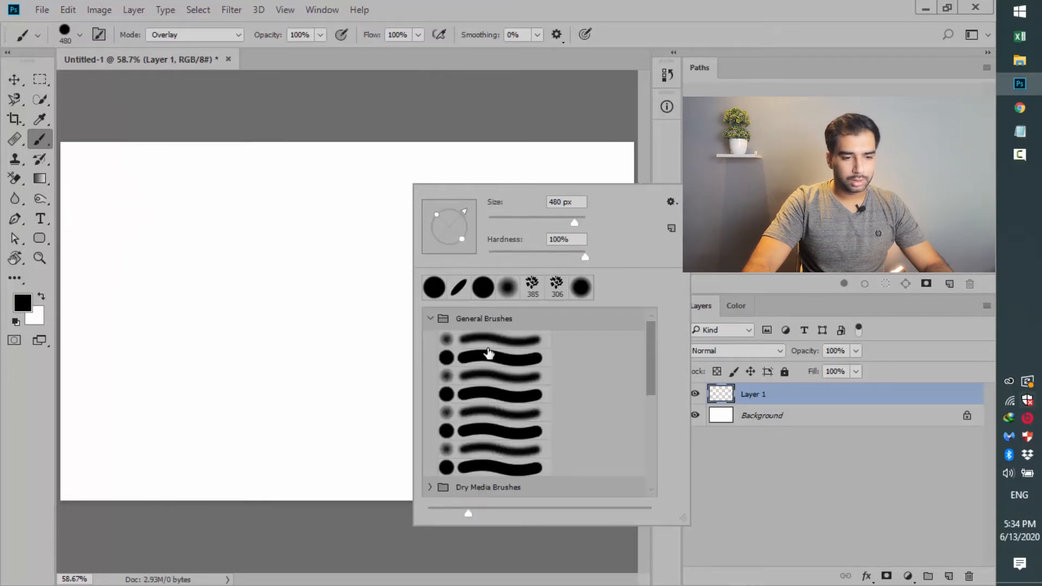
pyautogui.click(539, 218)
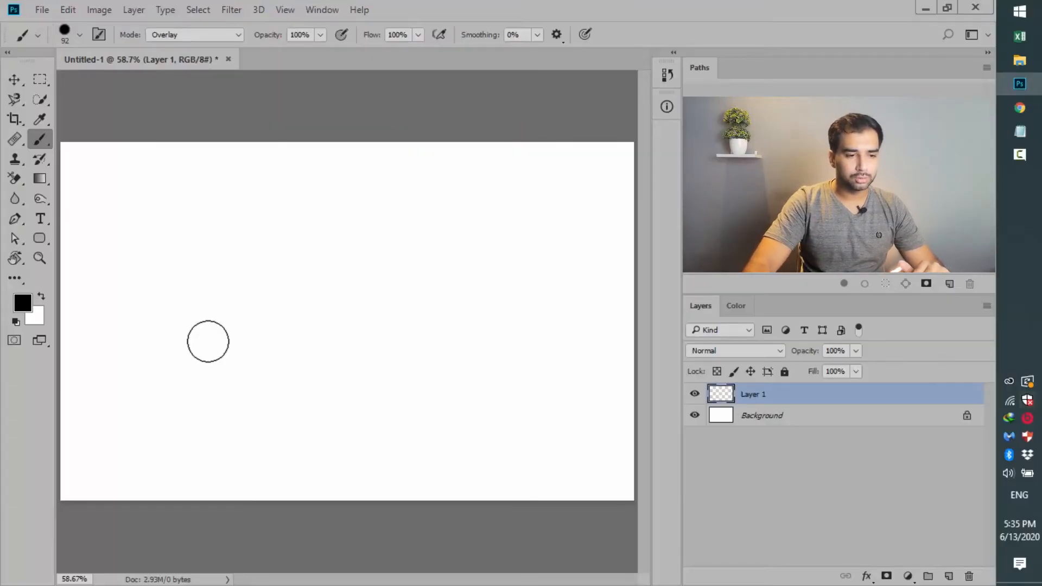
# Set the brush size to 114 px, stamp one test dot on the canvas and undo it
pyautogui.rightClick(275, 166)
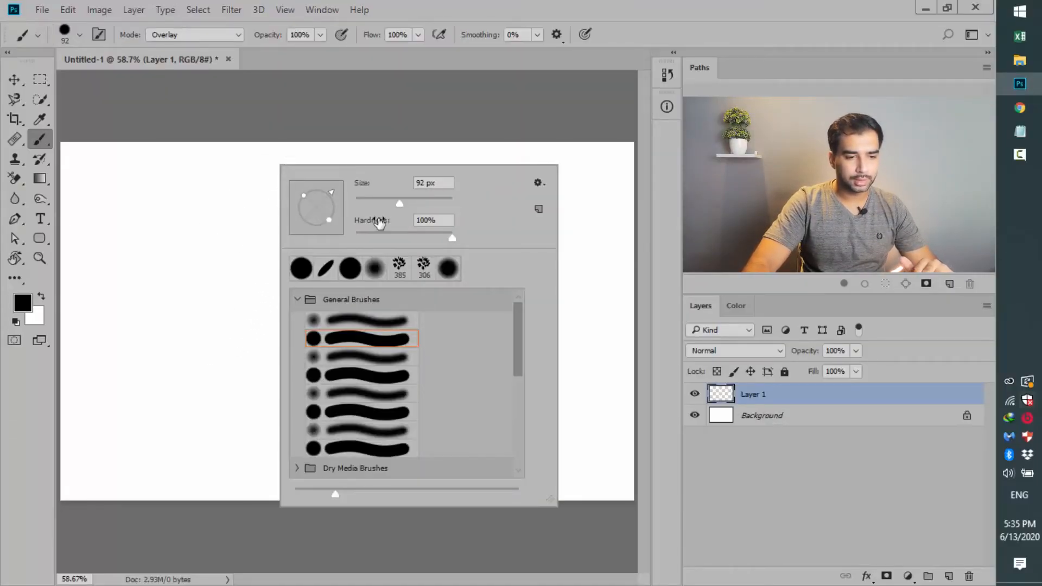
pyautogui.moveTo(441, 208); pyautogui.dragTo(383, 203)
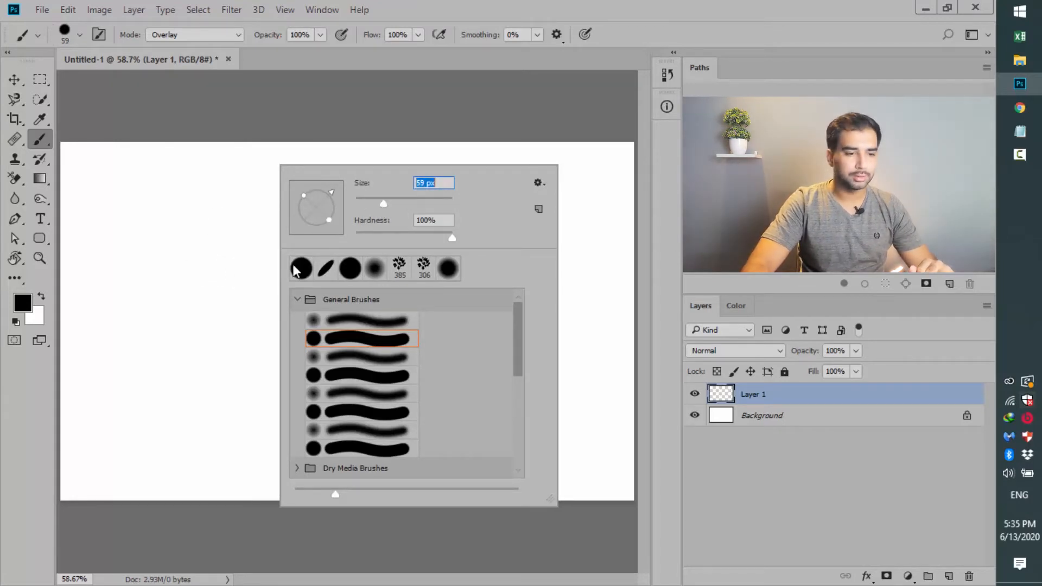
pyautogui.press('Return')
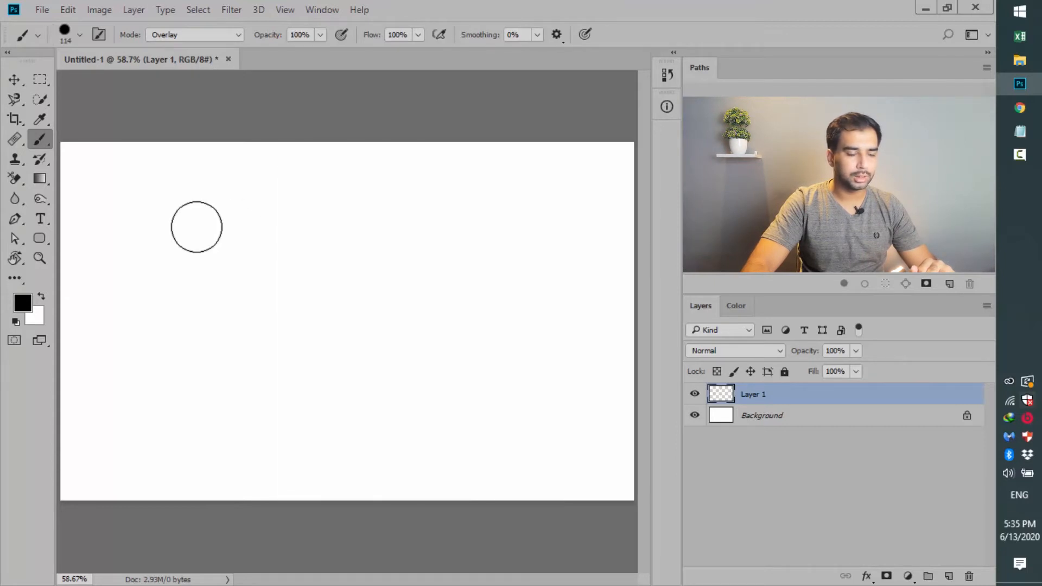
pyautogui.click(196, 227)
pyautogui.hotkey('ctrl', 'z')
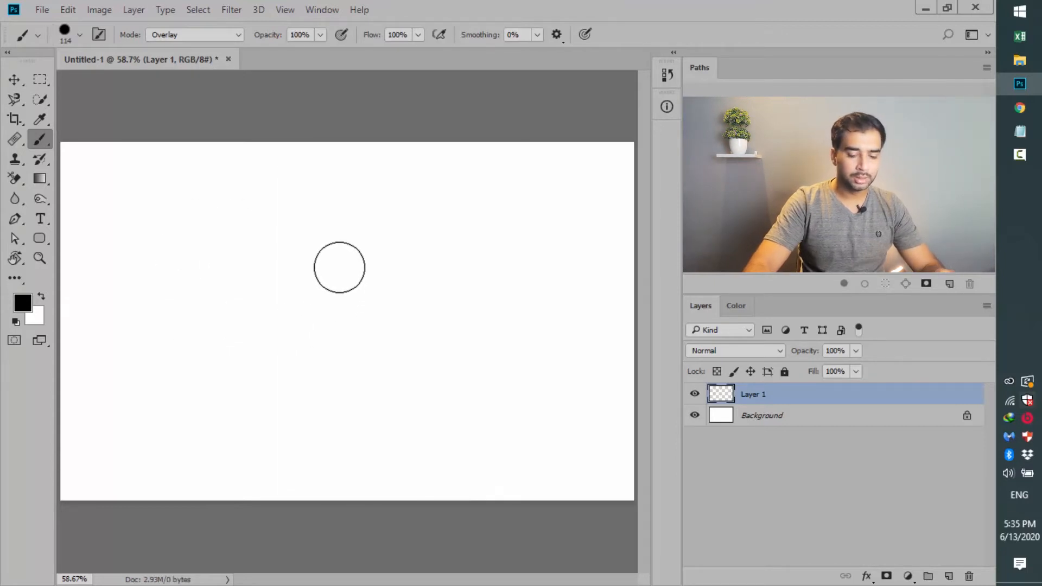
# Reduce the brush size in increments to 60 px
pyautogui.press('[')
pyautogui.press('[')
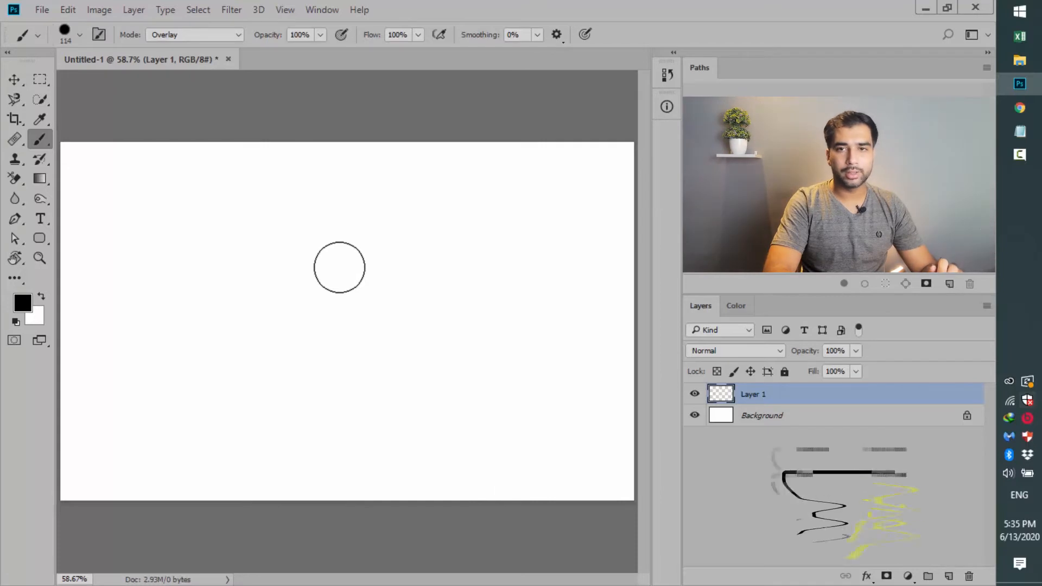
pyautogui.press('[')
pyautogui.press('[')
pyautogui.press('[')
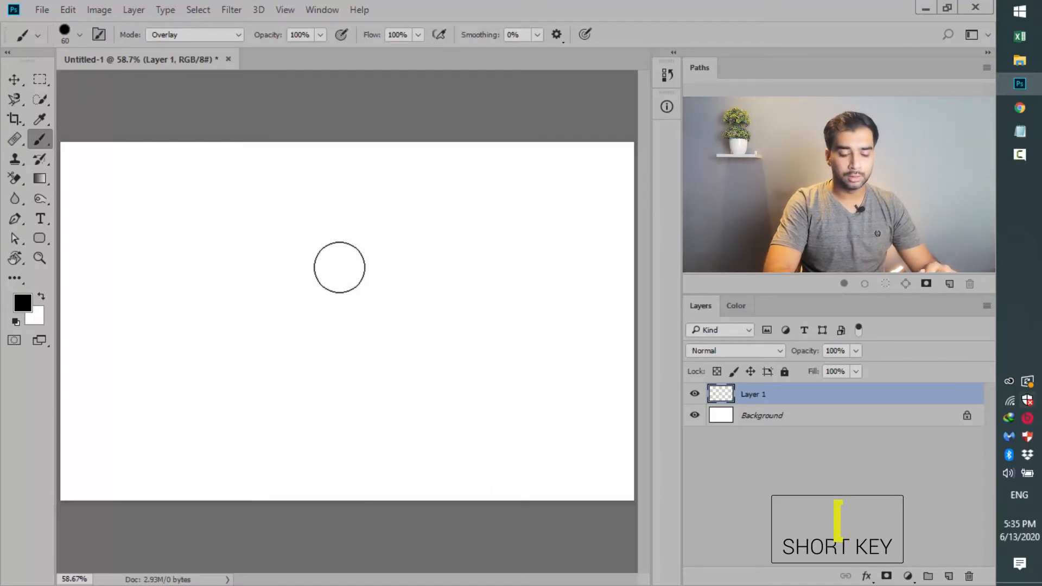
# Enlarge the brush size in increments to 500 px
pyautogui.press(']')
pyautogui.press(']')
pyautogui.press(']')
pyautogui.press(']')
pyautogui.press(']')
pyautogui.press(']')
pyautogui.press(']')
pyautogui.press(']')
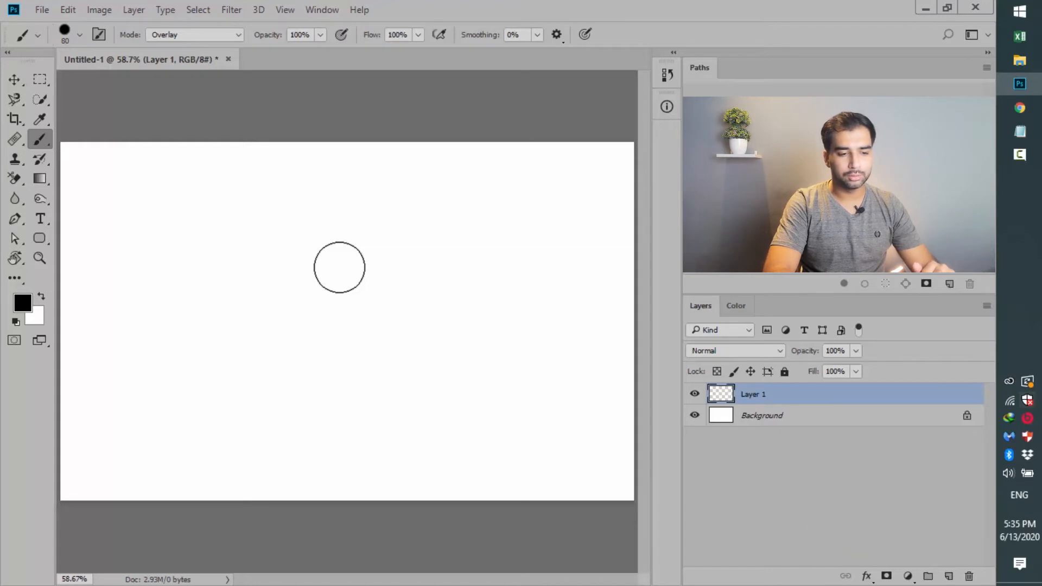
pyautogui.press(']')
pyautogui.press(']')
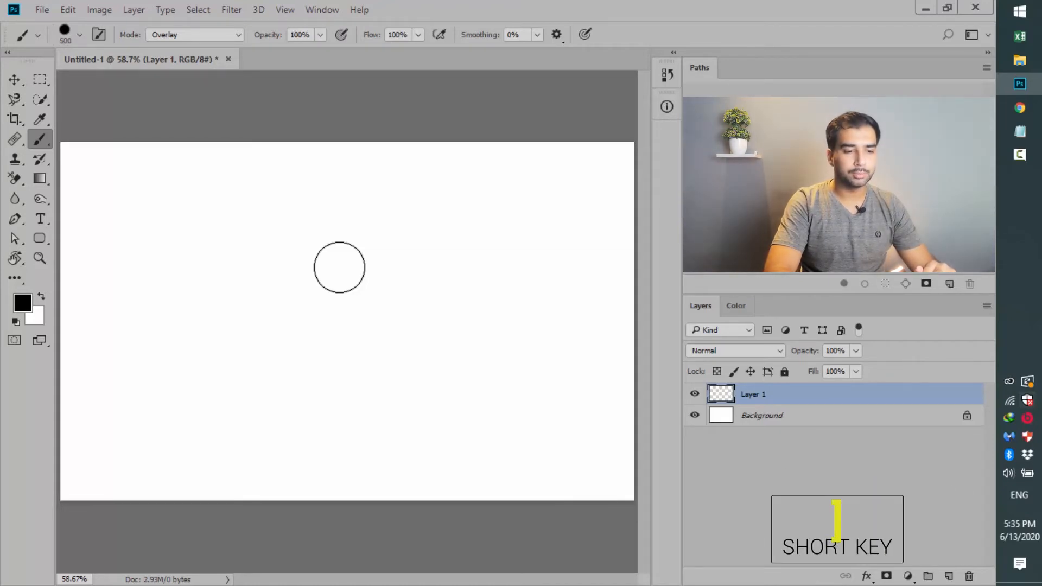
# Shrink the brush in increments to 70 px
pyautogui.press('[')
pyautogui.press('[')
pyautogui.press('[')
pyautogui.press('[')
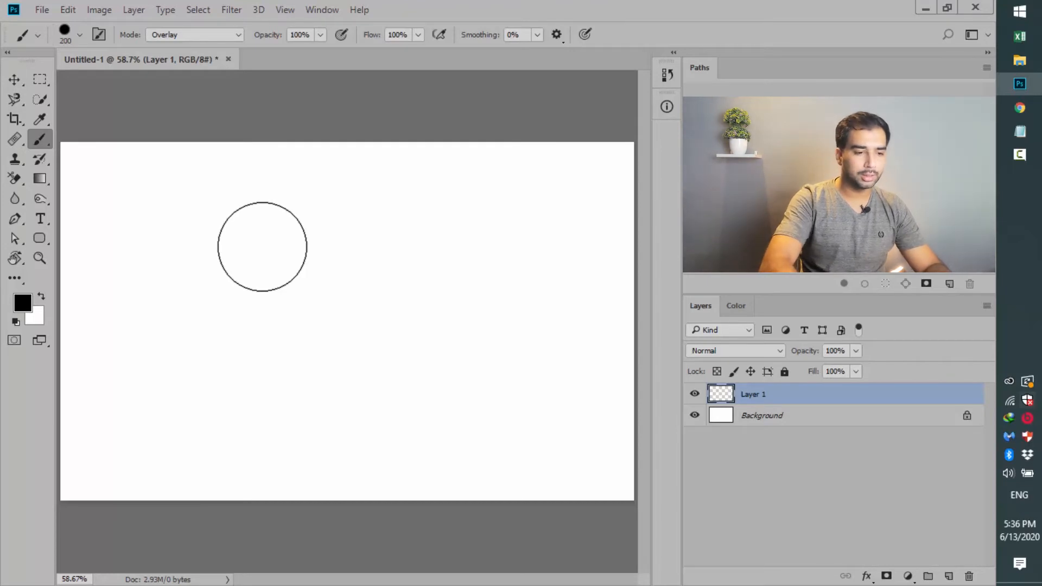
pyautogui.press('[')
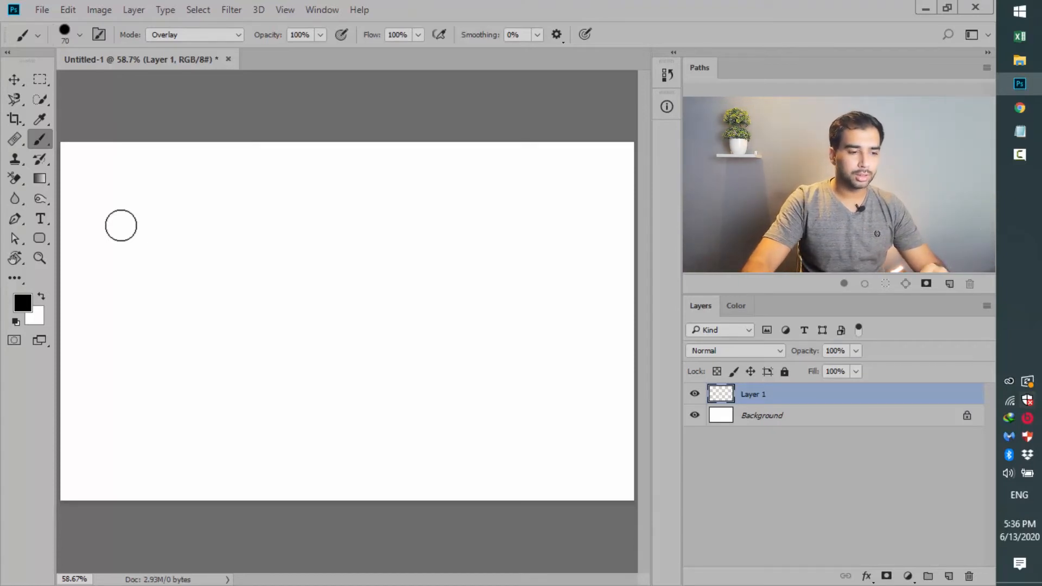
# Paint a freehand horizontal stroke and undo it, then paint a perfectly straight horizontal band across the full canvas width
pyautogui.moveTo(86, 308)
pyautogui.mouseDown()
pyautogui.moveTo(238, 300)
pyautogui.moveTo(593, 306)
pyautogui.mouseUp()
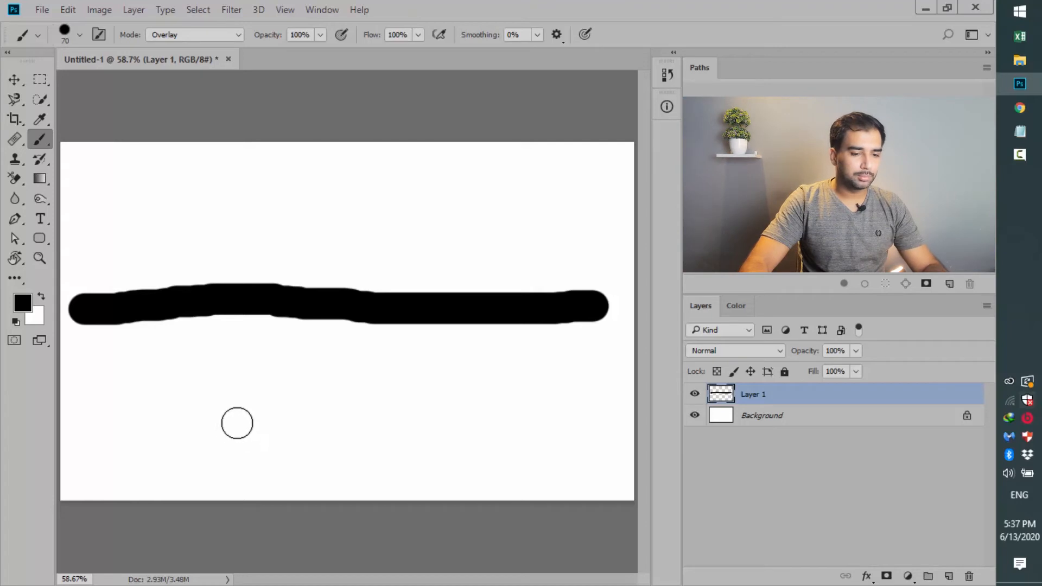
pyautogui.hotkey('ctrl', 'z')
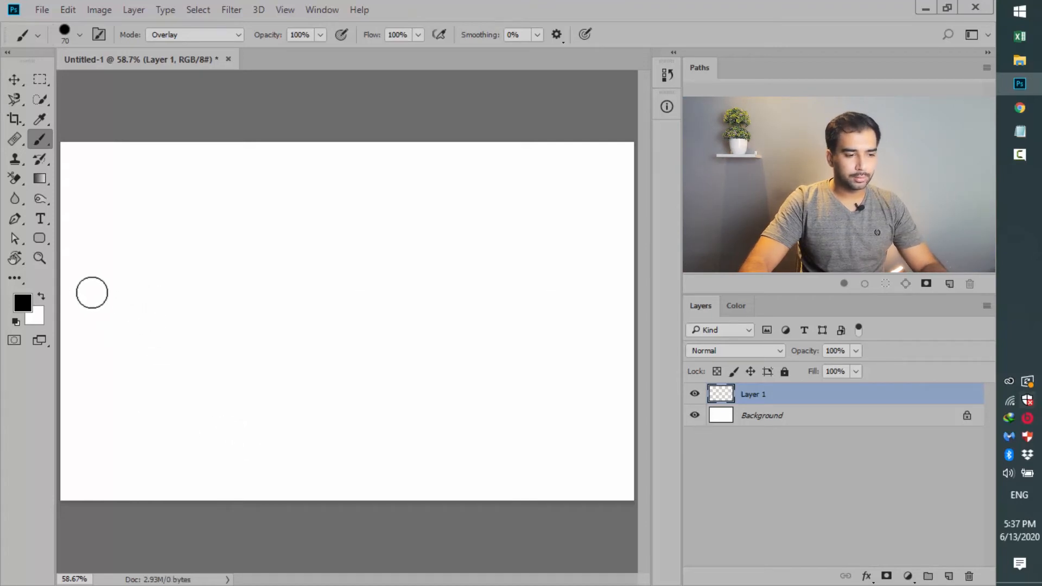
pyautogui.moveTo(91, 292)
pyautogui.mouseDown()
pyautogui.moveTo(200, 309)
pyautogui.moveTo(286, 343)
pyautogui.moveTo(301, 401)
pyautogui.moveTo(323, 240)
pyautogui.moveTo(320, 365)
pyautogui.moveTo(353, 314)
pyautogui.moveTo(373, 244)
pyautogui.moveTo(399, 364)
pyautogui.moveTo(418, 214)
pyautogui.moveTo(454, 314)
pyautogui.moveTo(481, 239)
pyautogui.moveTo(516, 265)
pyautogui.moveTo(535, 335)
pyautogui.moveTo(550, 245)
pyautogui.moveTo(558, 279)
pyautogui.moveTo(605, 282)
pyautogui.mouseUp()
pyautogui.moveTo(398, 288)
pyautogui.mouseDown()
pyautogui.moveTo(623, 296)
pyautogui.moveTo(452, 304)
pyautogui.moveTo(258, 274)
pyautogui.moveTo(114, 279)
pyautogui.mouseUp()
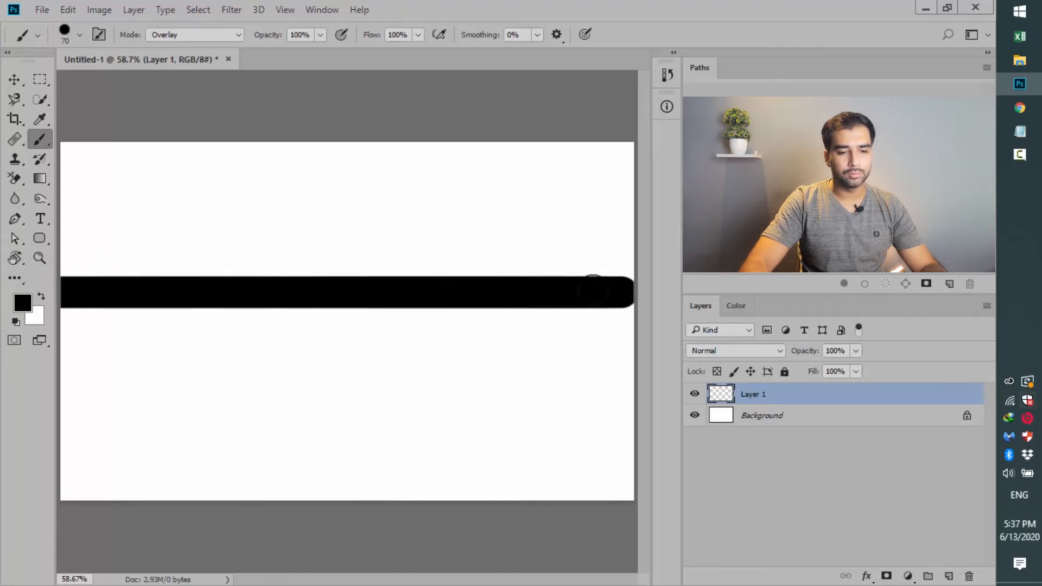
pyautogui.moveTo(594, 292); pyautogui.dragTo(728, 288)
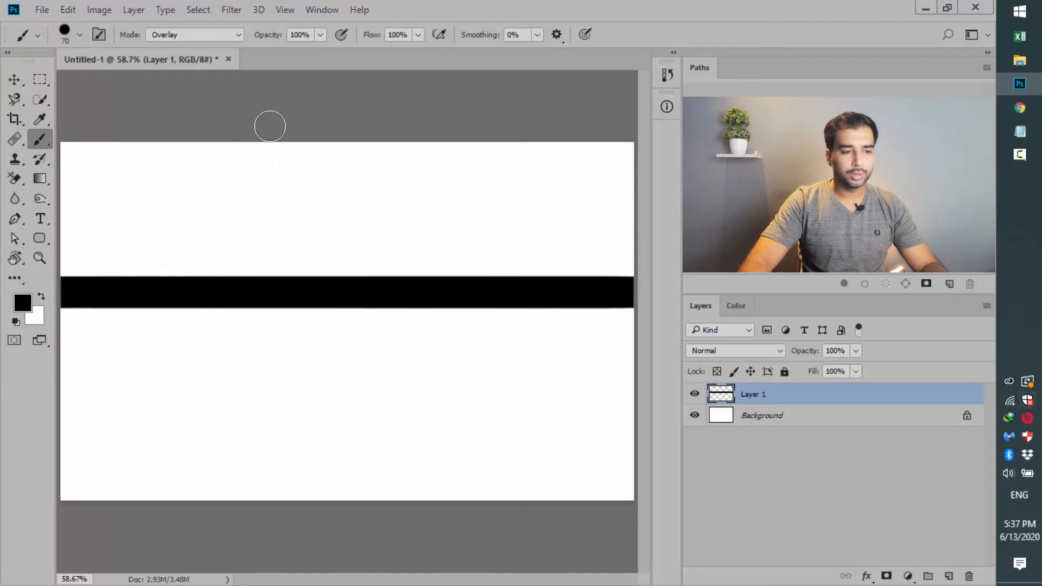
# Paint two straight vertical bands crossing the horizontal one, then undo all the strokes until the canvas is blank
pyautogui.moveTo(234, 134); pyautogui.dragTo(230, 449)
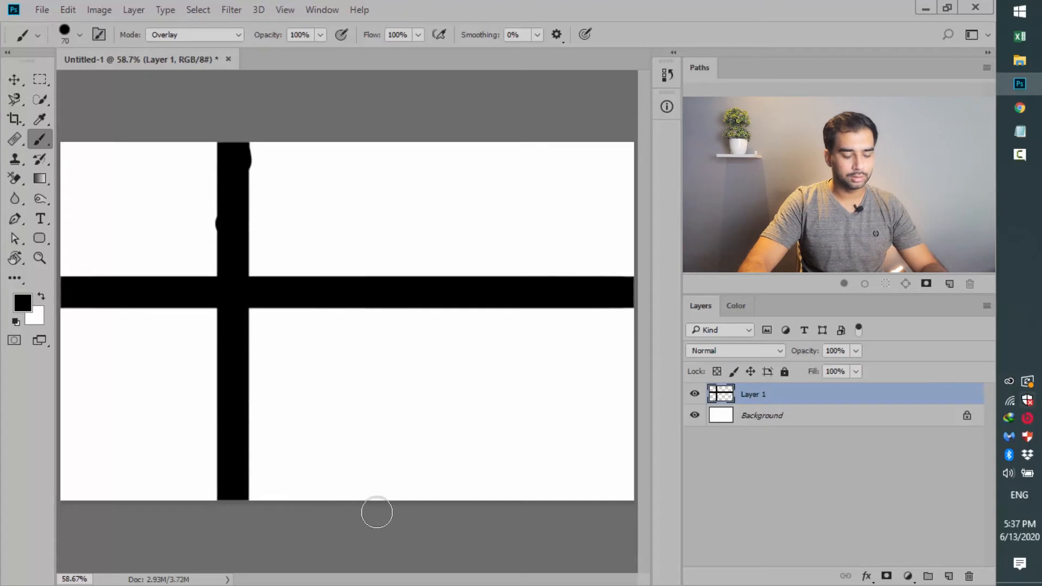
pyautogui.moveTo(234, 399)
pyautogui.mouseDown()
pyautogui.moveTo(377, 491)
pyautogui.moveTo(363, 134)
pyautogui.mouseUp()
pyautogui.hotkey('ctrl', 'z')
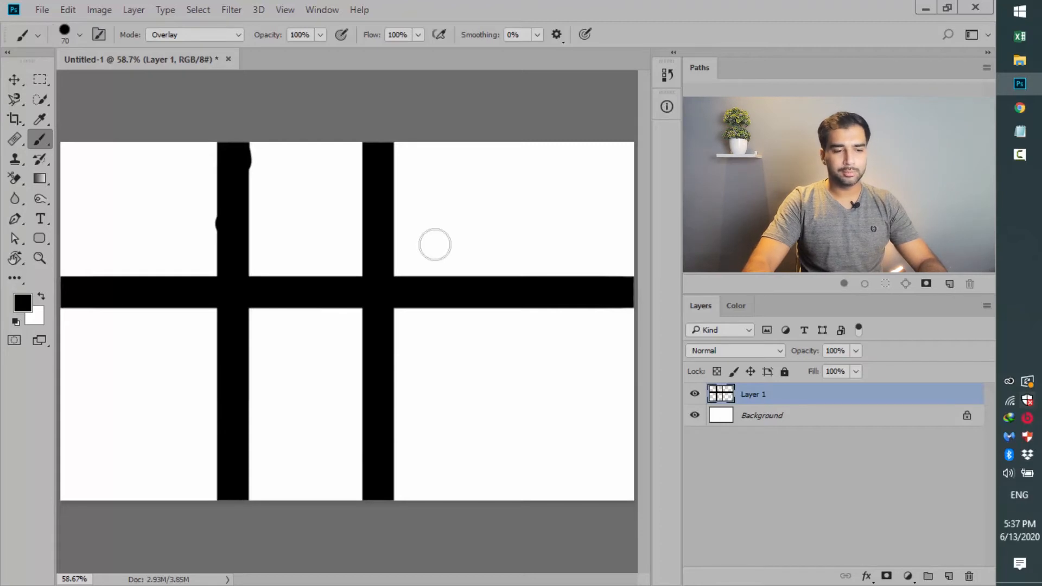
pyautogui.hotkey('ctrl', 'z')
pyautogui.hotkey('ctrl', 'z')
pyautogui.hotkey('ctrl', 'z')
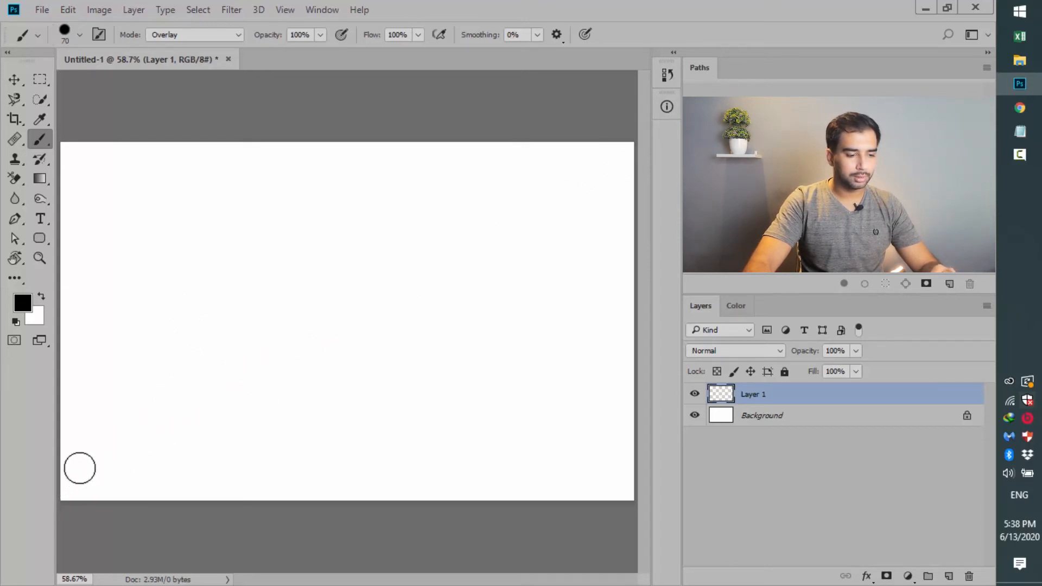
# Paint a freehand diagonal stroke and a straight diagonal one joining two points below it, then undo both
pyautogui.moveTo(76, 470)
pyautogui.mouseDown()
pyautogui.moveTo(150, 401)
pyautogui.moveTo(269, 326)
pyautogui.moveTo(622, 141)
pyautogui.mouseUp()
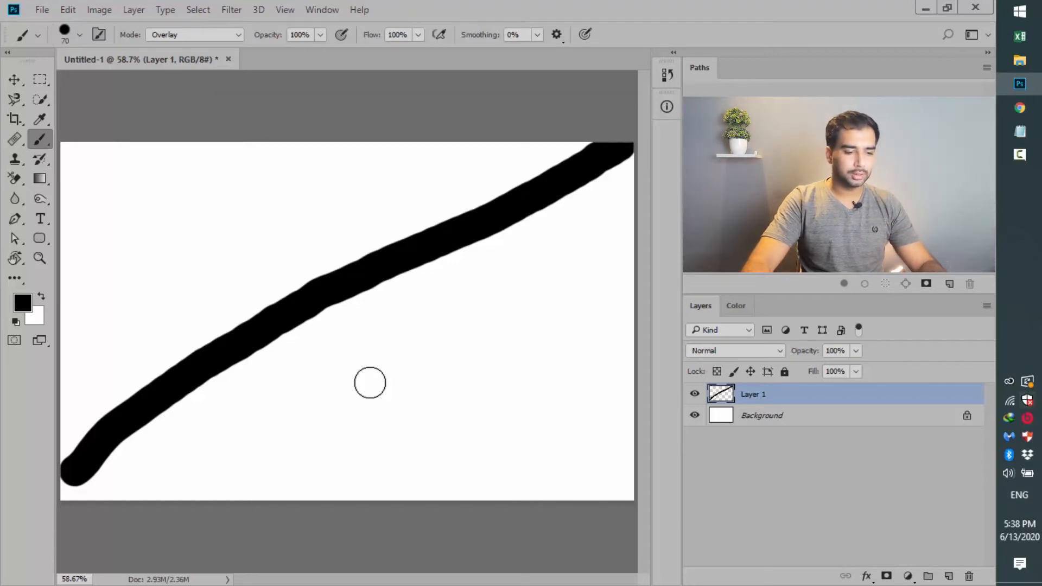
pyautogui.click(218, 481)
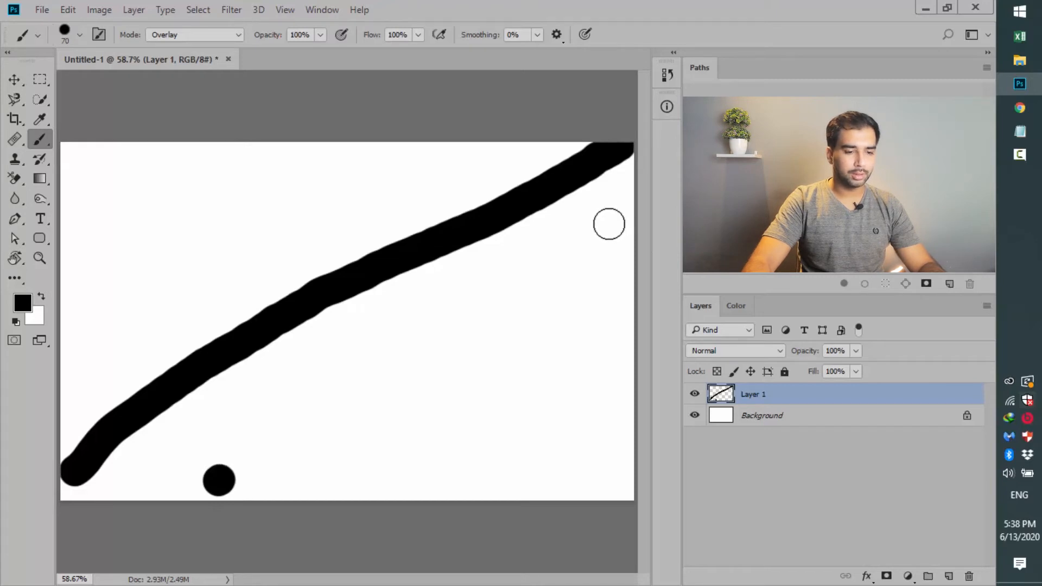
pyautogui.keyDown('shift'); pyautogui.click(609, 225); pyautogui.keyUp('shift')
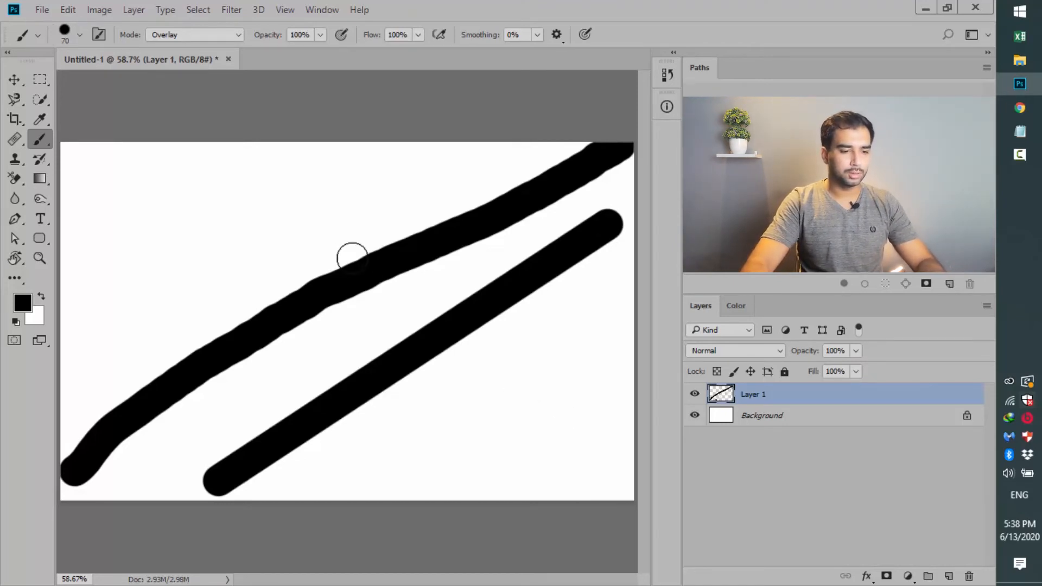
pyautogui.hotkey('ctrl', 'z')
pyautogui.hotkey('ctrl', 'z')
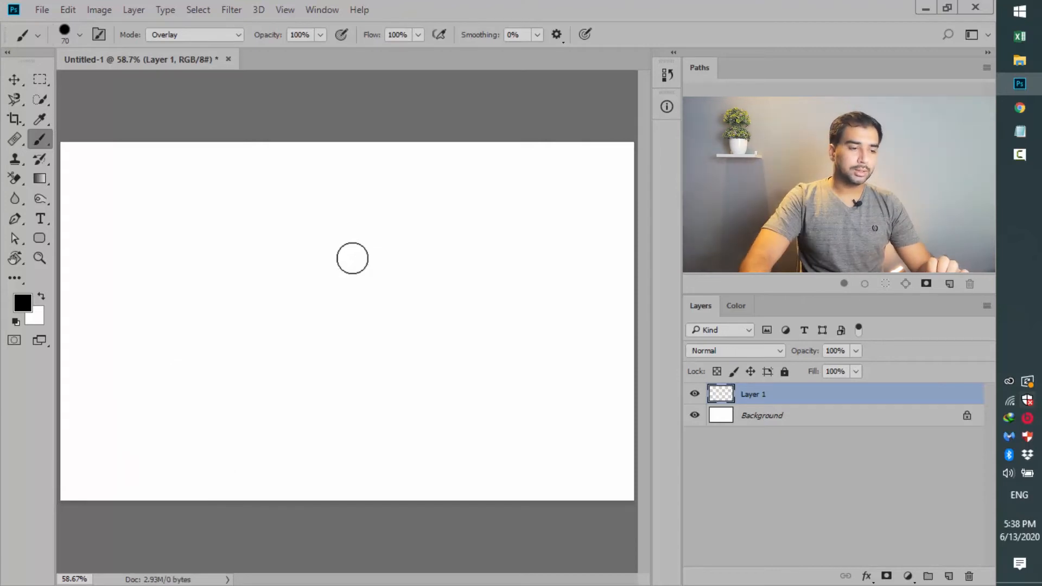
# Collapse the first General Brushes group in the preset list and set the brush blending mode to Normal
pyautogui.rightClick(228, 175)
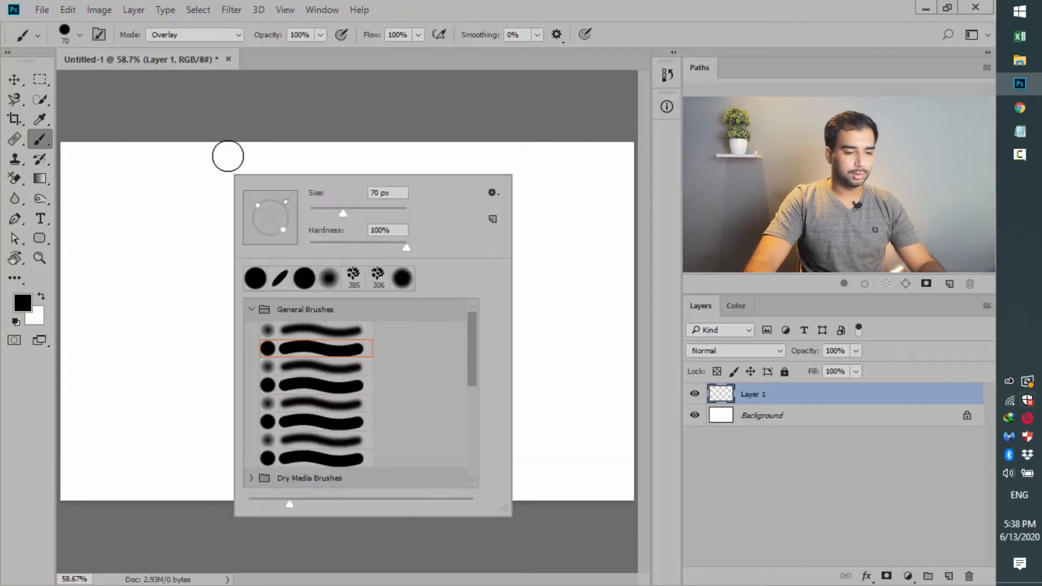
pyautogui.click(251, 311)
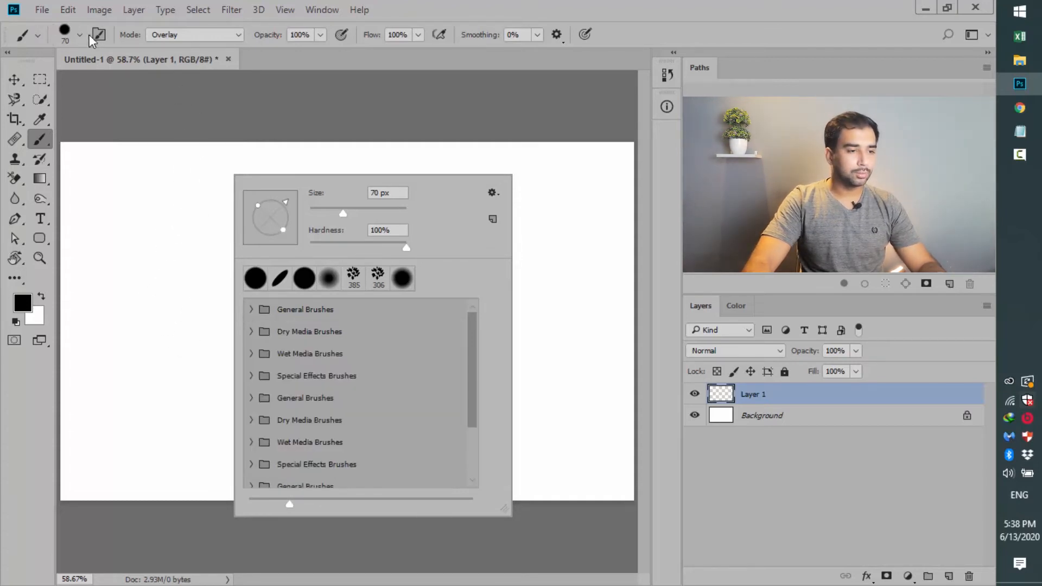
pyautogui.click(192, 32)
pyautogui.click(212, 37)
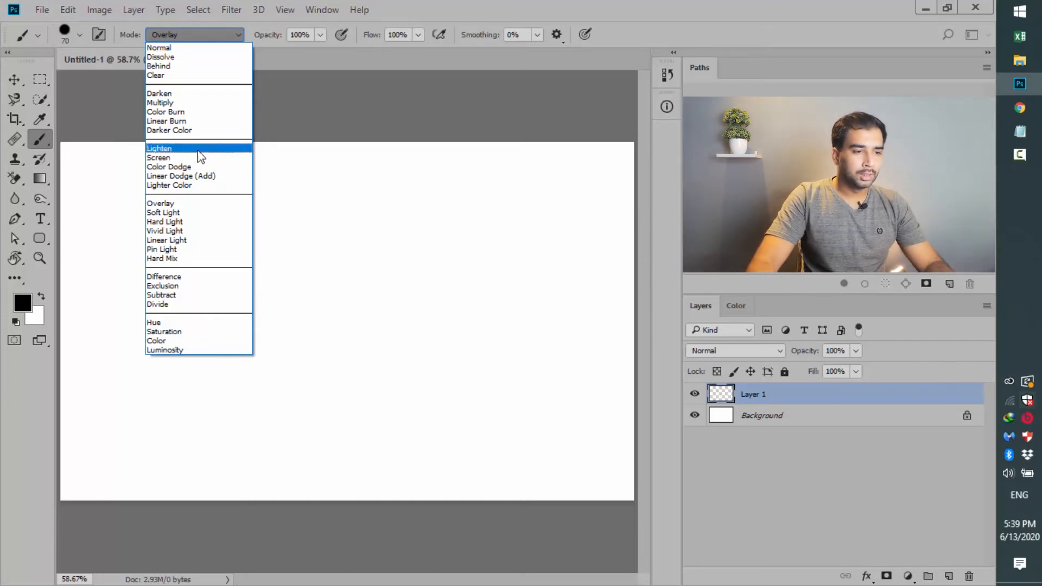
pyautogui.click(190, 49)
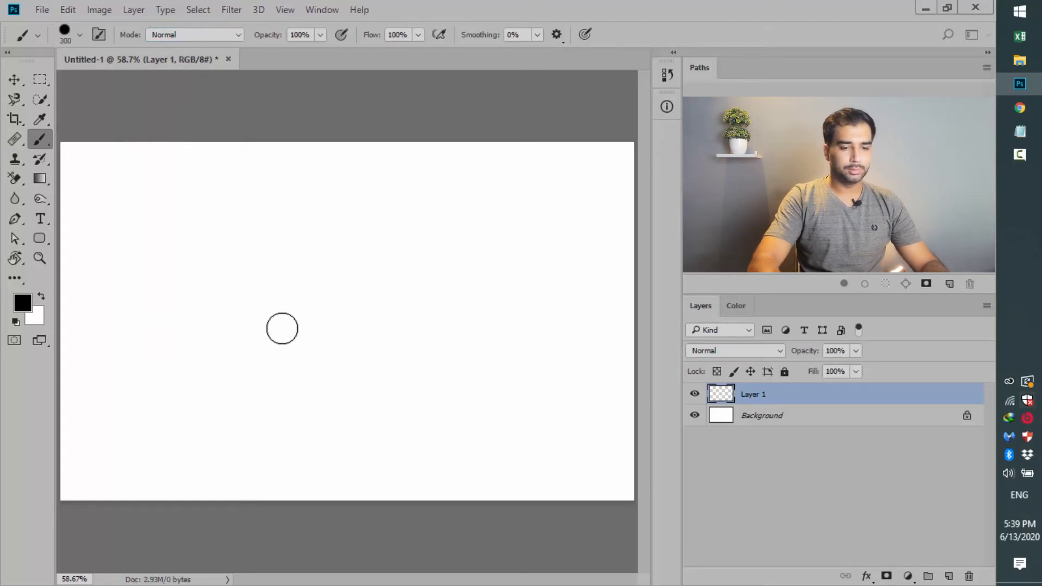
# Enlarge the brush to 700 px, stamp a black circle in the middle of the canvas and undo it
pyautogui.press(']')
pyautogui.press(']')
pyautogui.press(']')
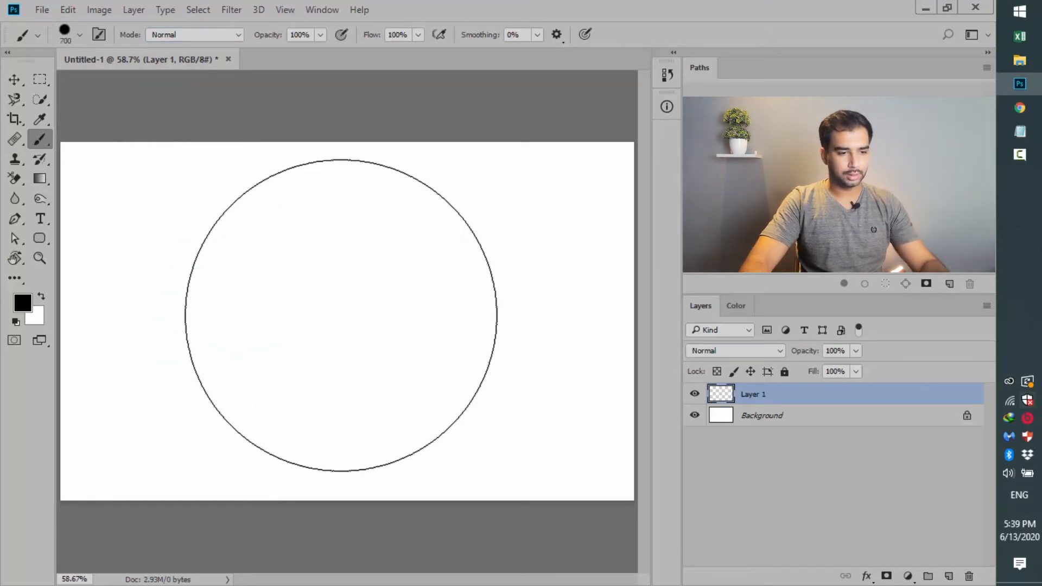
pyautogui.click(341, 315)
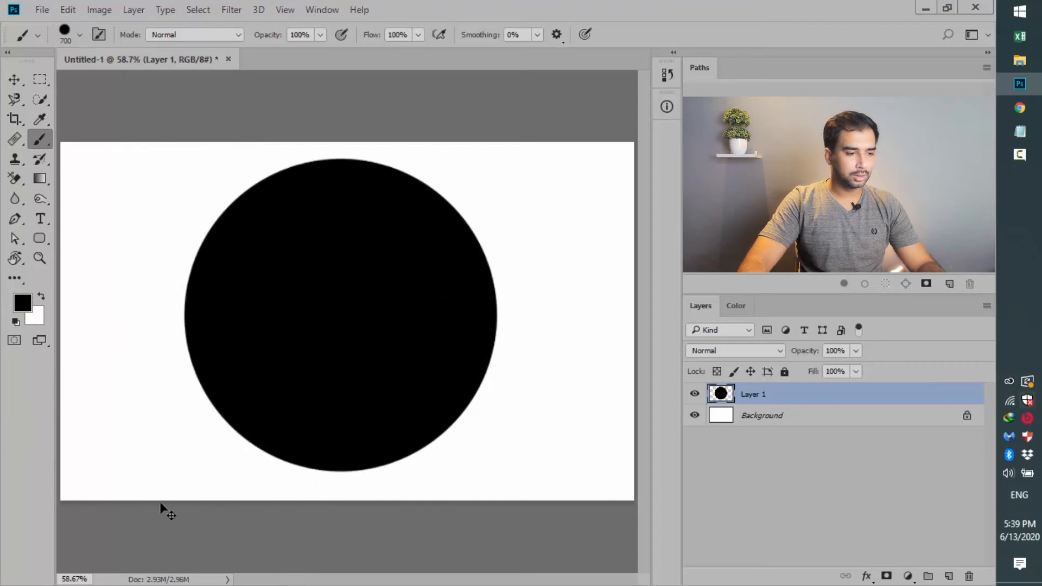
pyautogui.hotkey('ctrl', 'z')
# Set the foreground color to red cc0000 and stamp one large circle in the middle of Layer 1 with the brush
pyautogui.click(22, 303)
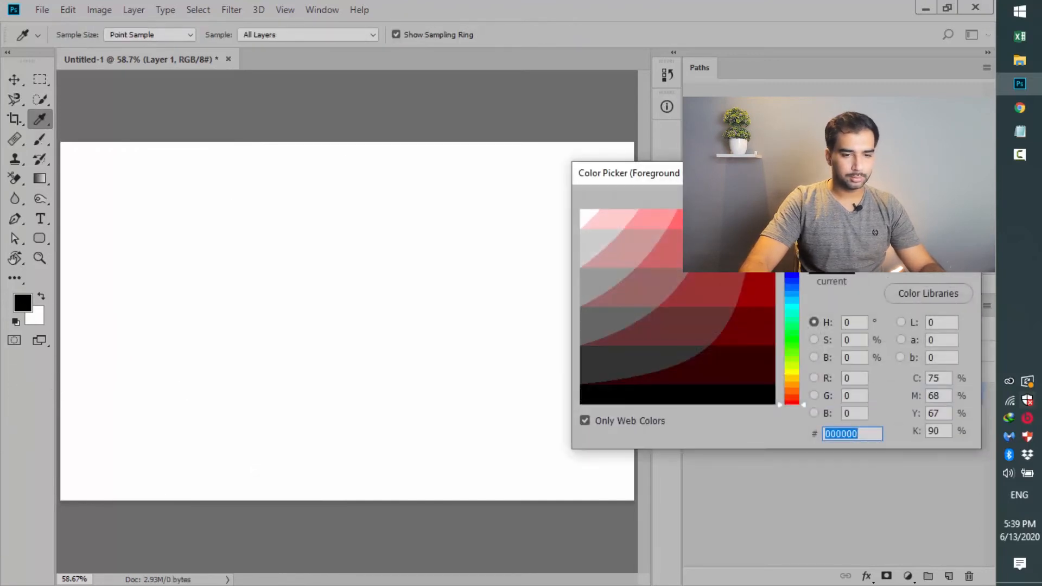
pyautogui.press('Return')
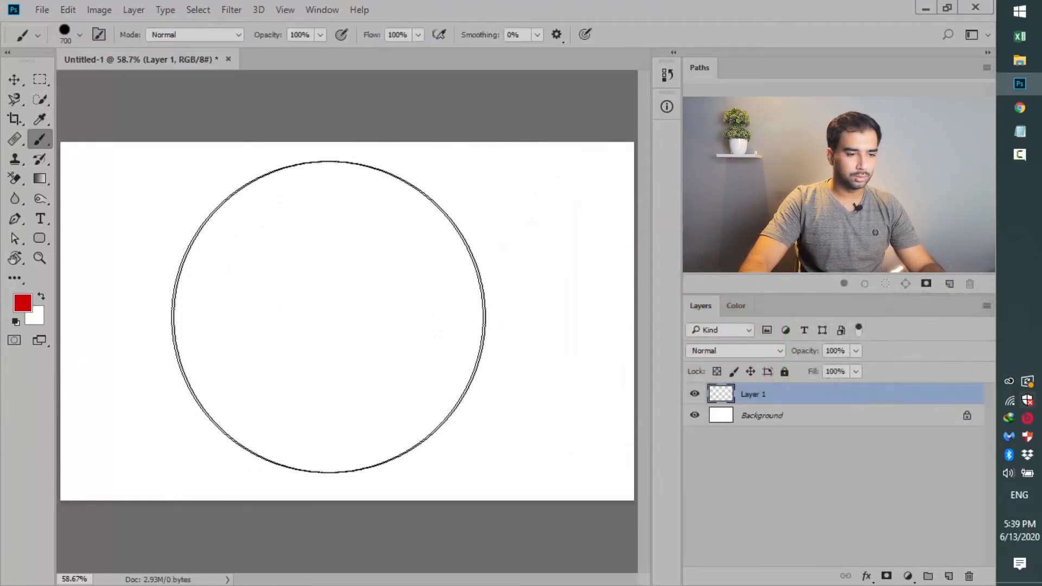
pyautogui.click(335, 316)
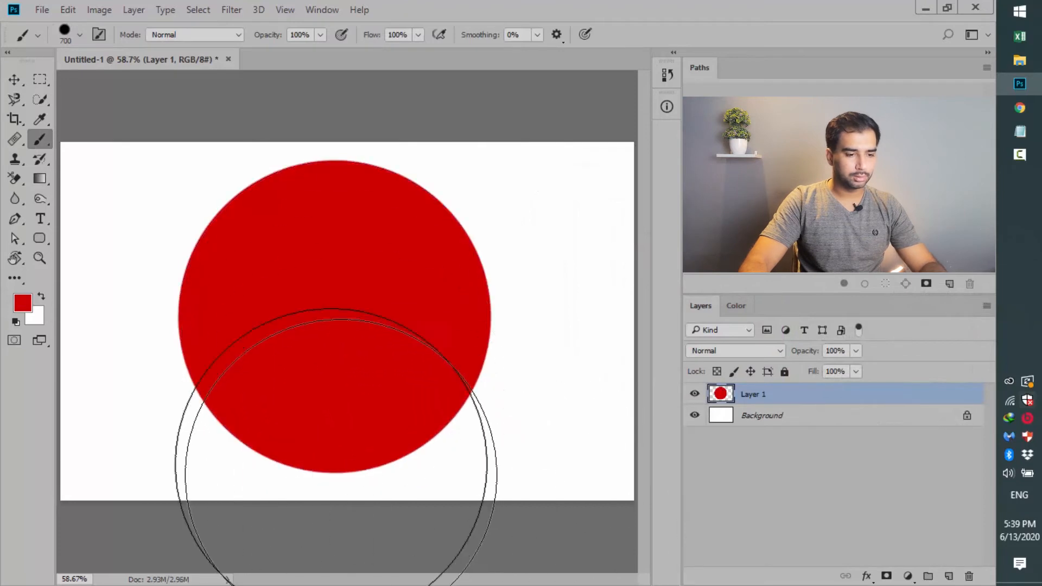
pyautogui.press('v')
pyautogui.press('b')
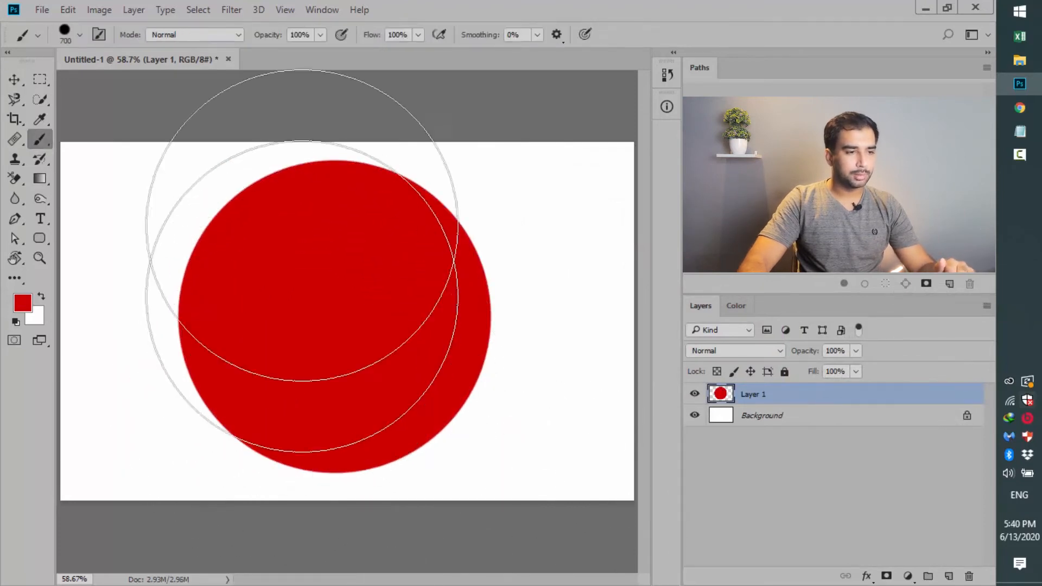
# Set the brush blending mode to Dissolve and the foreground color to yellow cccc00
pyautogui.click(204, 36)
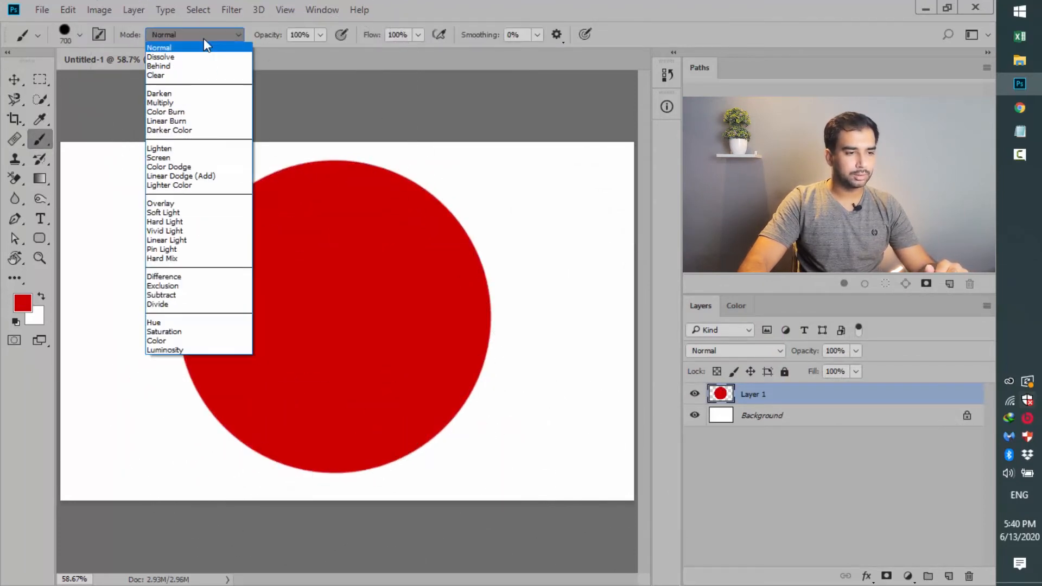
pyautogui.click(162, 58)
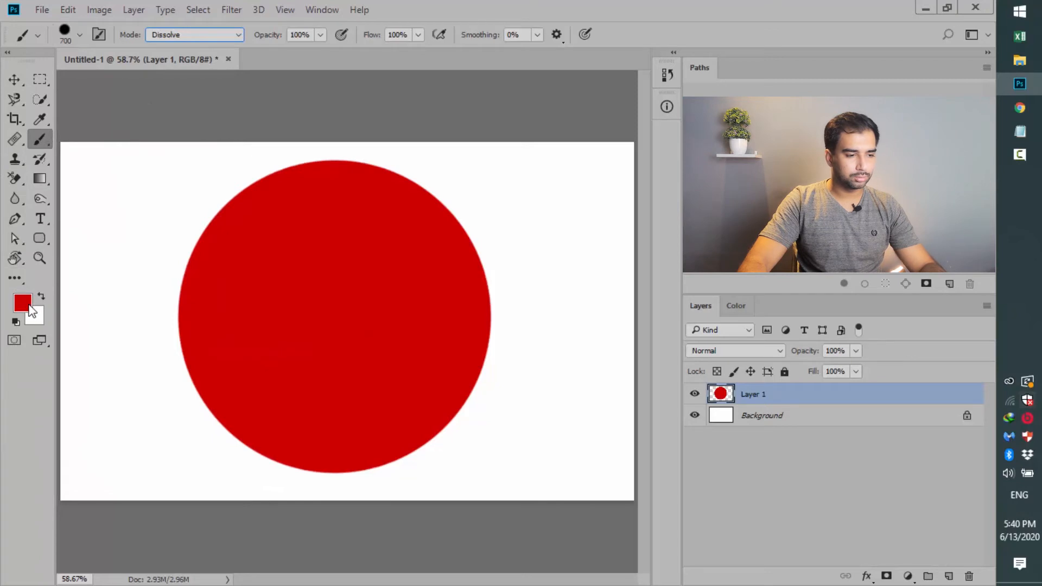
pyautogui.click(27, 307)
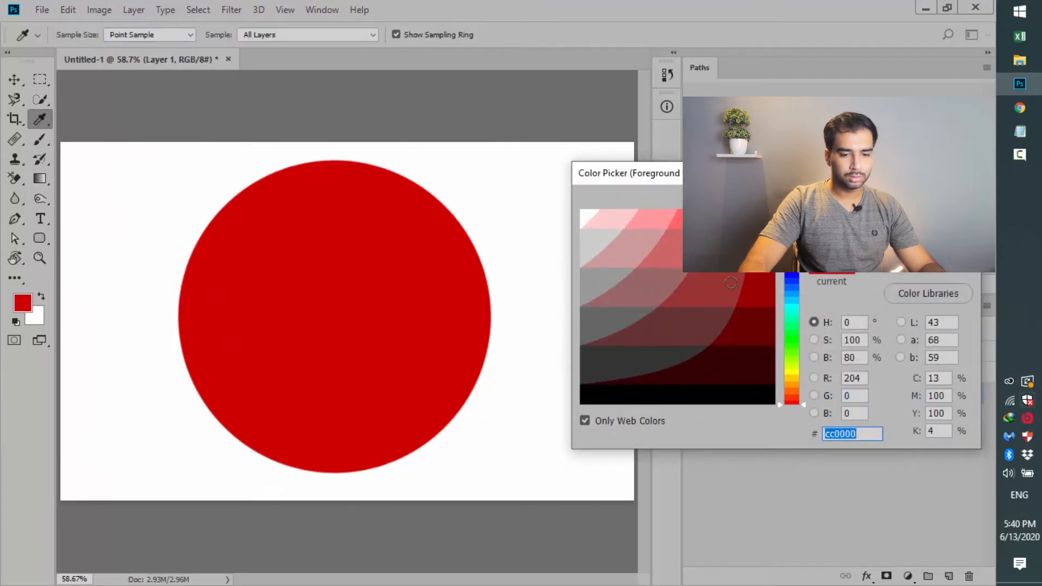
pyautogui.click(795, 371)
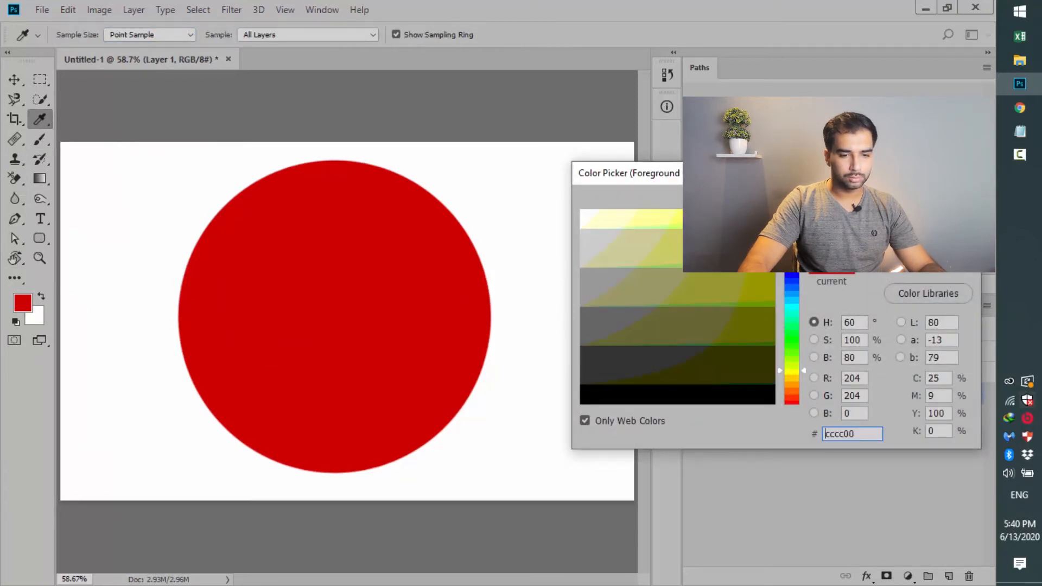
pyautogui.press('Return')
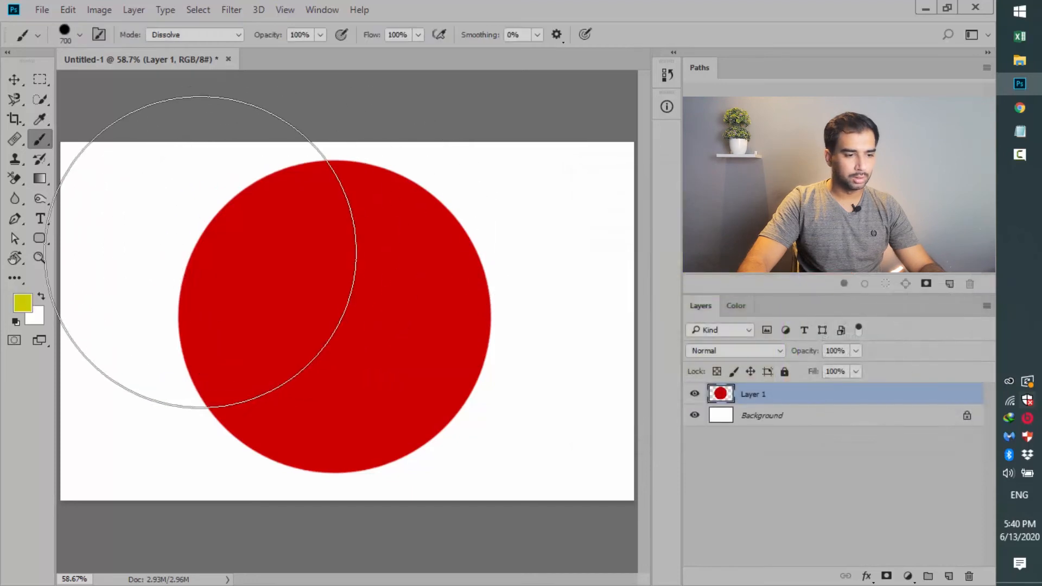
# Paint yellow over part of the red circle in Dissolve mode, inspect the paint edge up close, and undo the paint
pyautogui.click(204, 251)
pyautogui.moveTo(186, 326)
pyautogui.mouseDown()
pyautogui.moveTo(245, 233)
pyautogui.moveTo(419, 347)
pyautogui.mouseUp()
pyautogui.press('z')
pyautogui.click(410, 310)
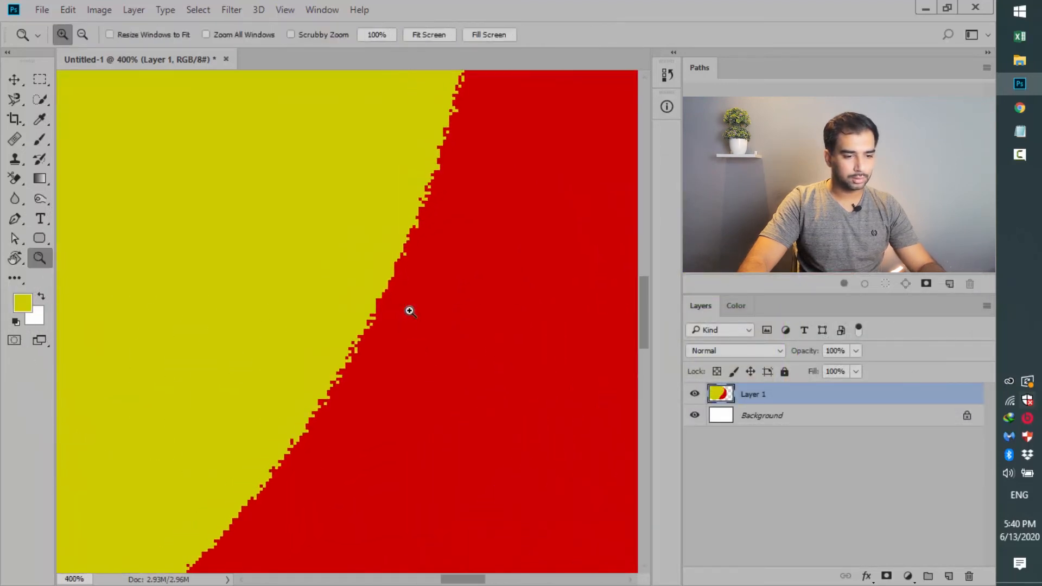
pyautogui.keyDown('alt'); pyautogui.click(410, 310); pyautogui.keyUp('alt')
pyautogui.keyDown('alt'); pyautogui.click(410, 310); pyautogui.keyUp('alt')
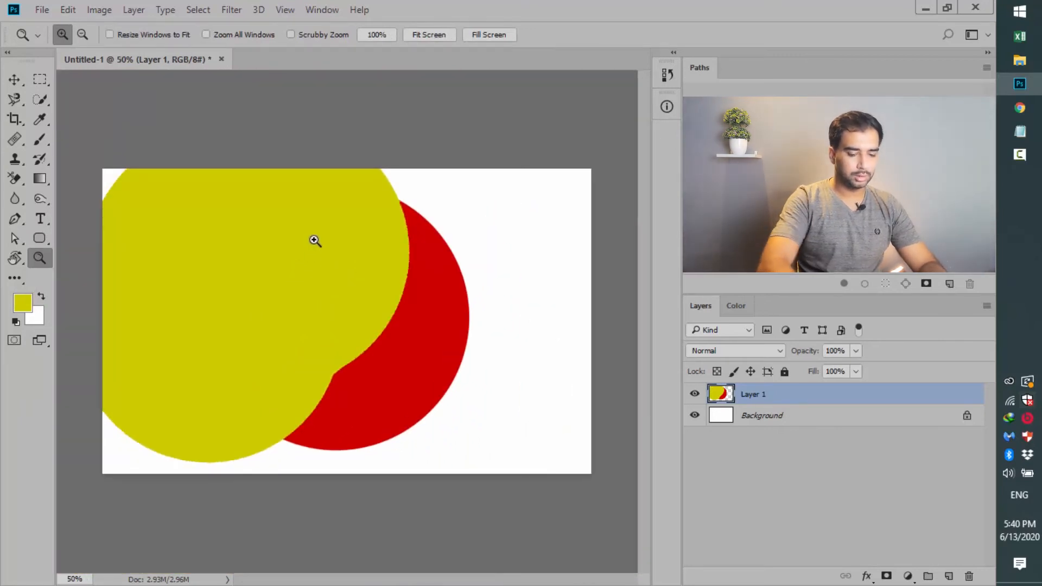
pyautogui.hotkey('ctrl', '0')
pyautogui.hotkey('ctrl', 'z')
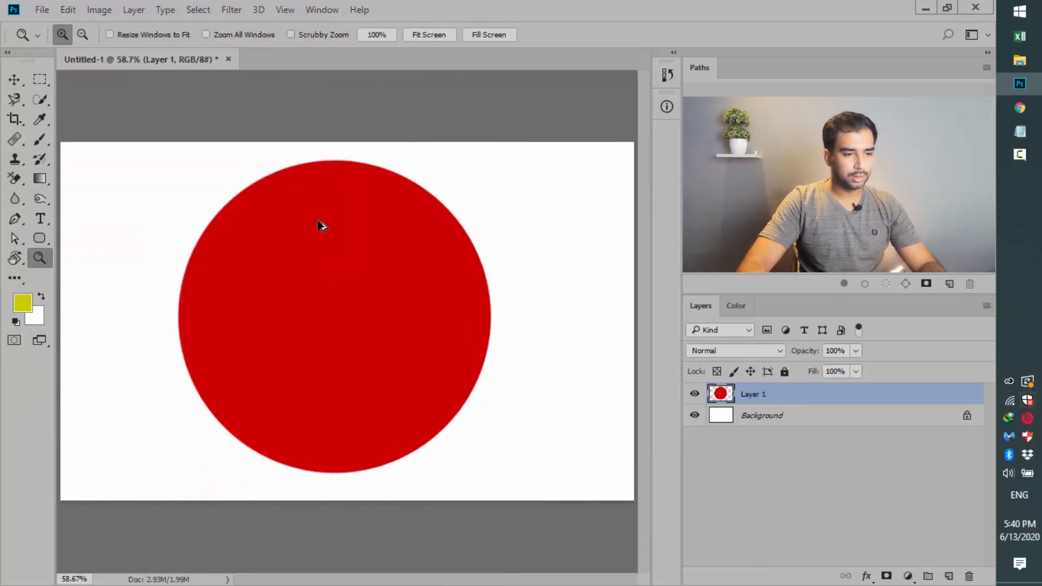
# Lower the brush hardness for a softer edge and reduce the brush size to 400 px
pyautogui.rightClick(137, 190)
pyautogui.press('Escape')
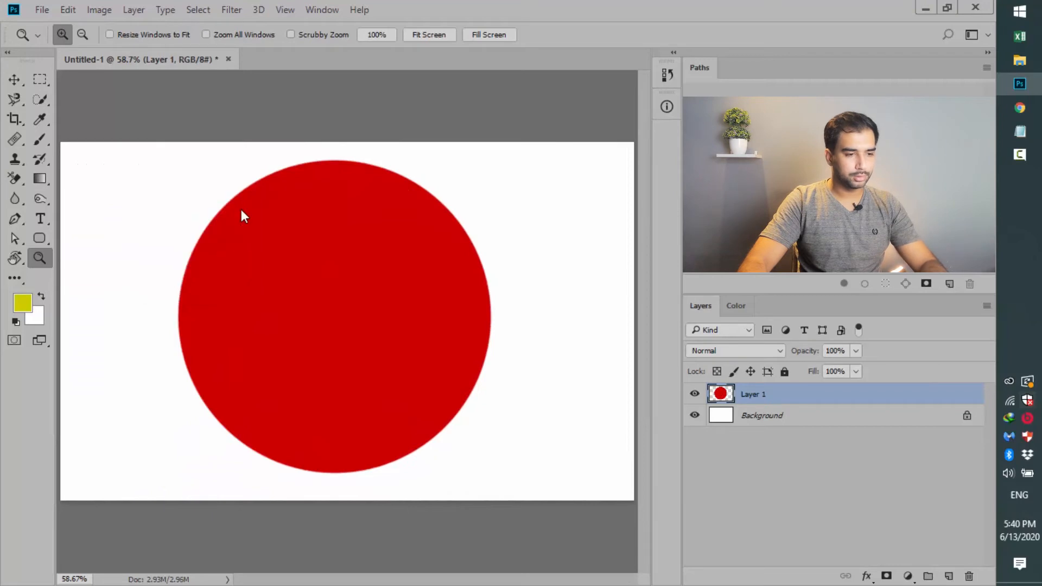
pyautogui.press('b')
pyautogui.rightClick(241, 211)
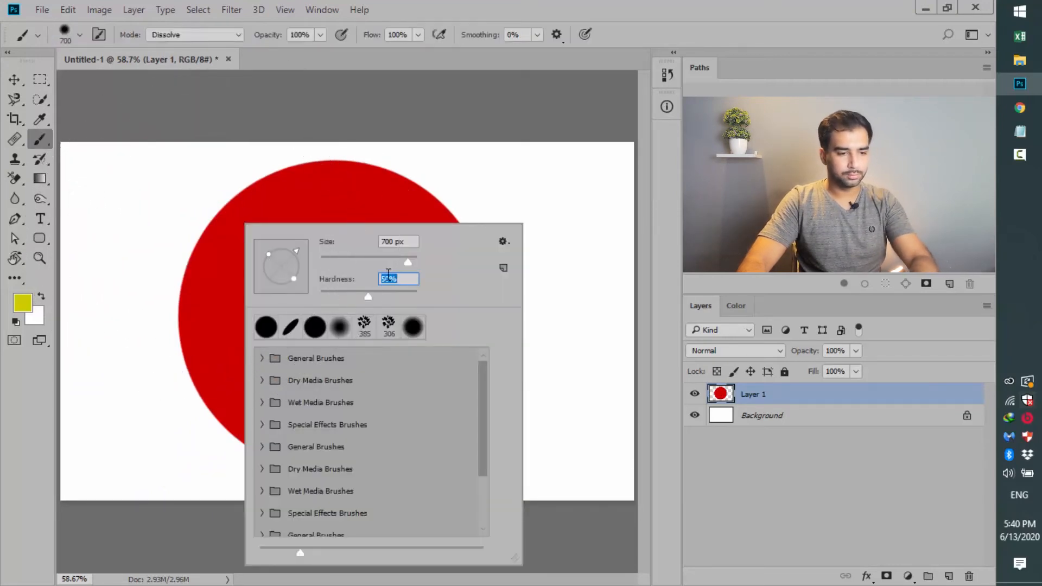
pyautogui.click(348, 292)
pyautogui.press('Return')
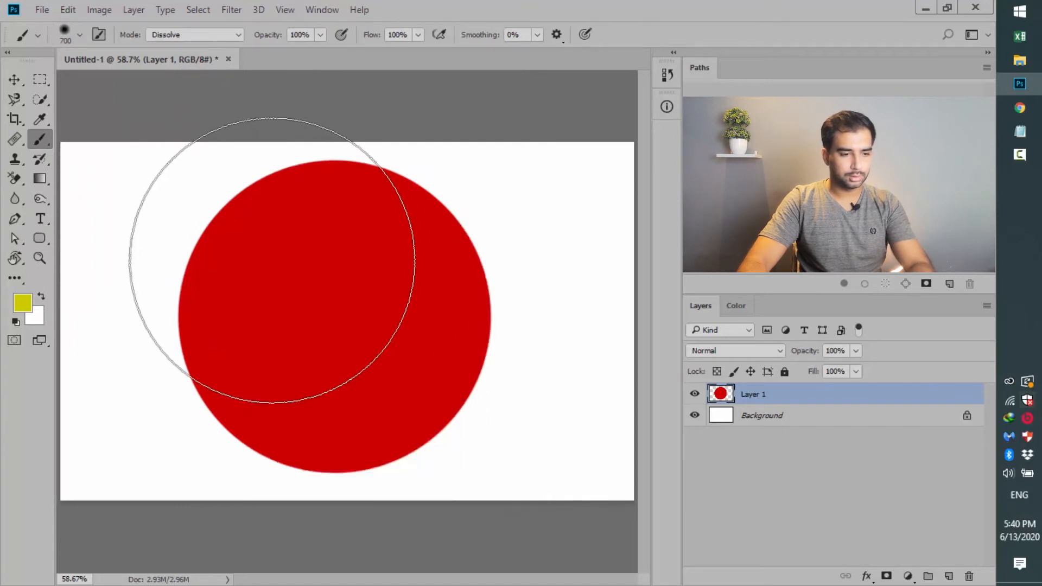
pyautogui.press('[')
pyautogui.press('[')
pyautogui.press('[')
# Paint yellow over the canvas and the red circle's edges with the soft Dissolve brush, then undo the stroke
pyautogui.moveTo(184, 249)
pyautogui.mouseDown()
pyautogui.moveTo(156, 326)
pyautogui.moveTo(169, 438)
pyautogui.moveTo(506, 471)
pyautogui.moveTo(507, 181)
pyautogui.moveTo(272, 110)
pyautogui.moveTo(140, 315)
pyautogui.moveTo(327, 397)
pyautogui.mouseUp()
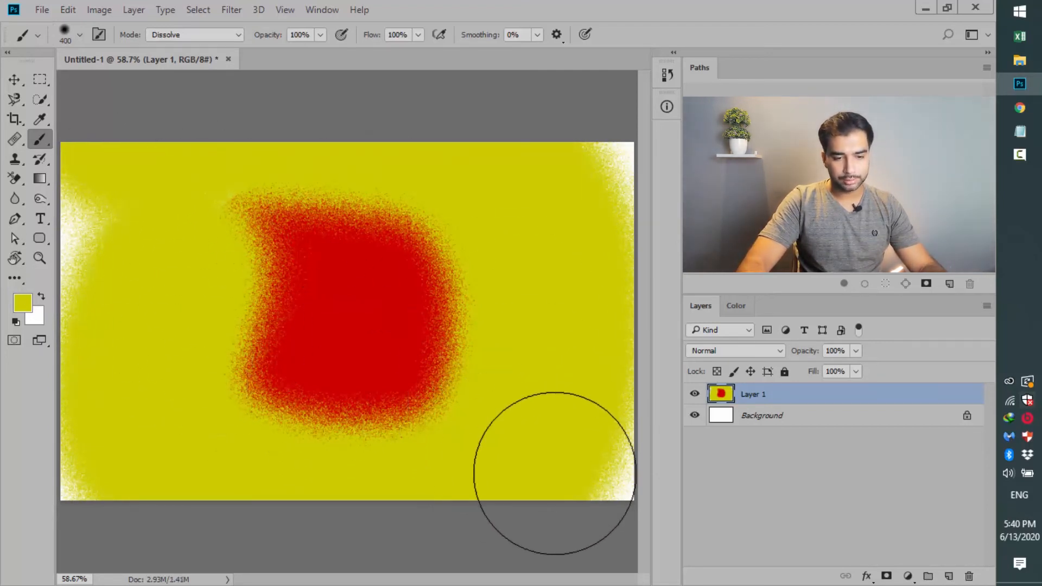
pyautogui.click(744, 351)
pyautogui.click(744, 351)
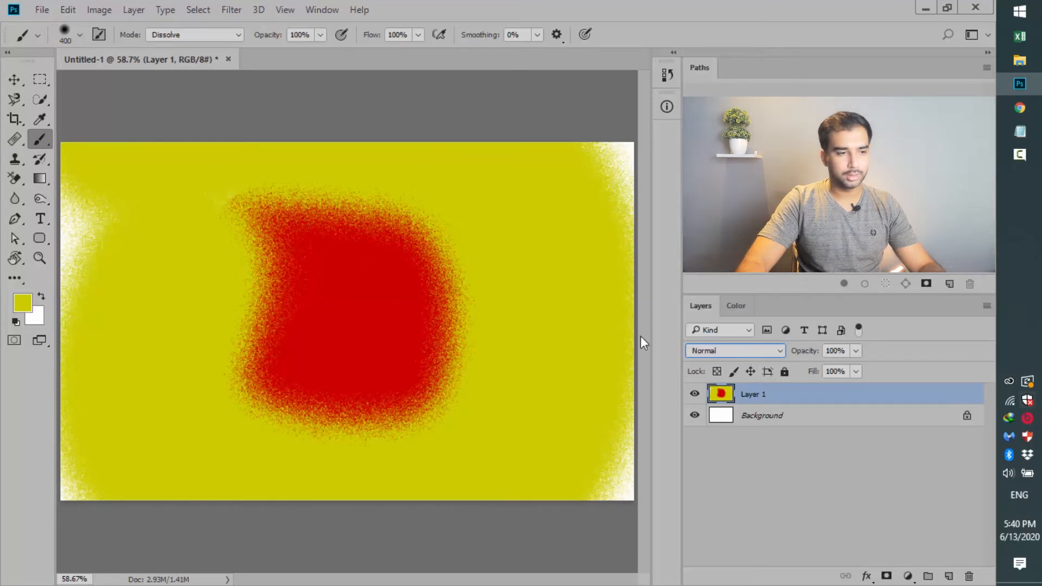
pyautogui.click(204, 34)
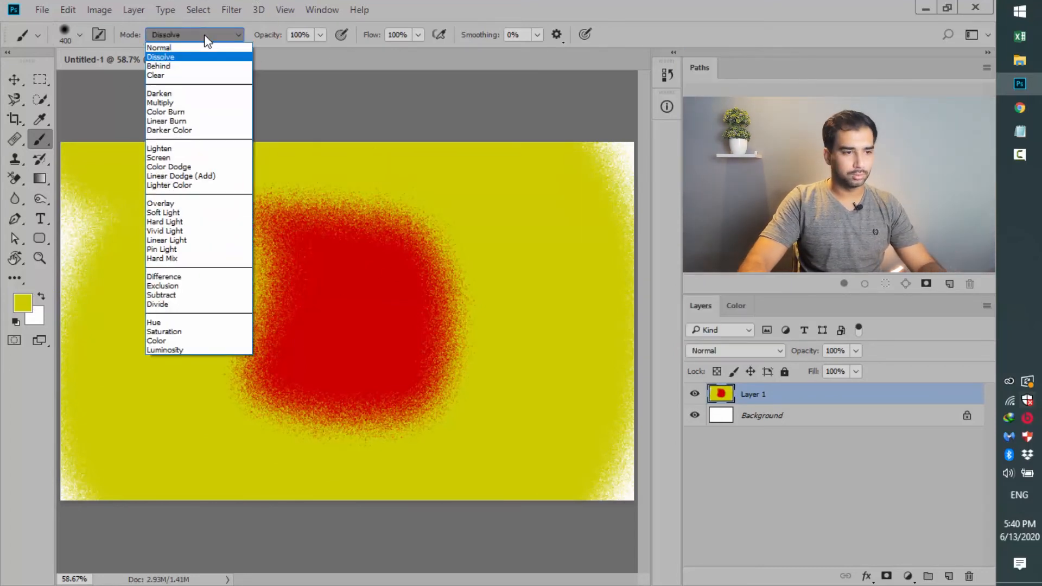
pyautogui.click(205, 35)
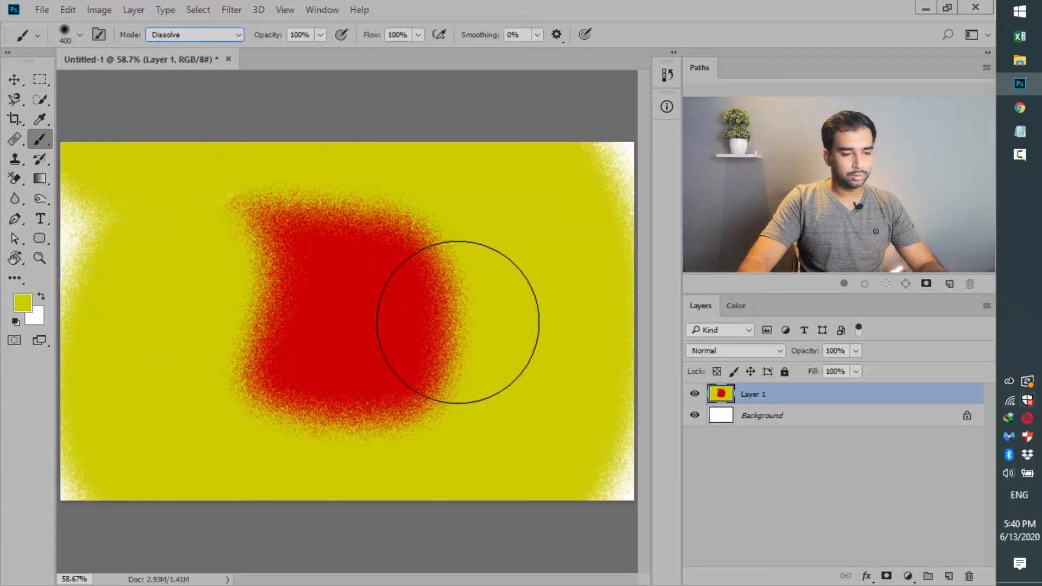
pyautogui.hotkey('ctrl', 'z')
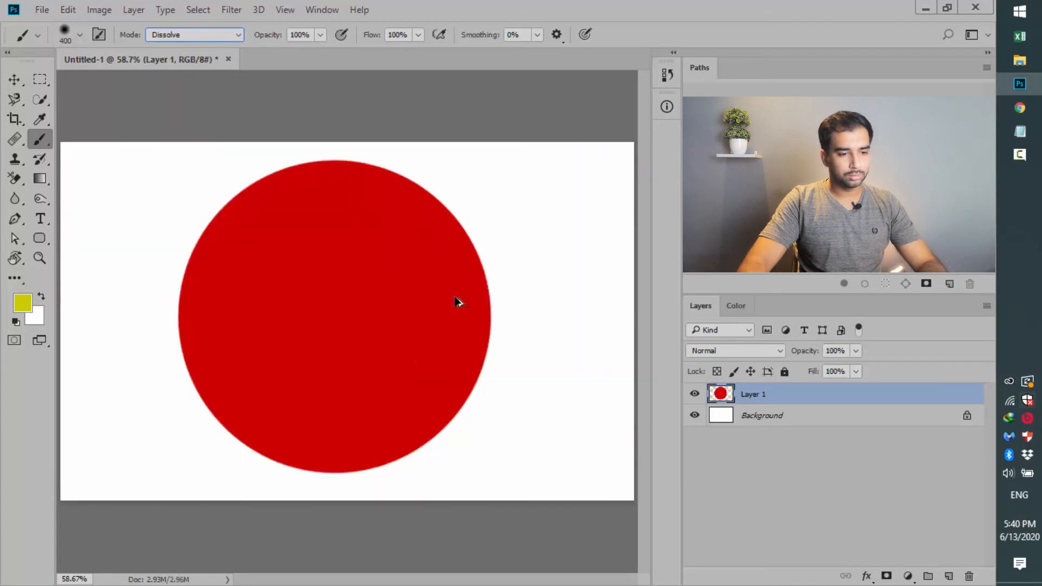
# Set the brush blending mode to Behind, paint yellow across the canvas over the red circle, and undo the stroke
pyautogui.click(192, 36)
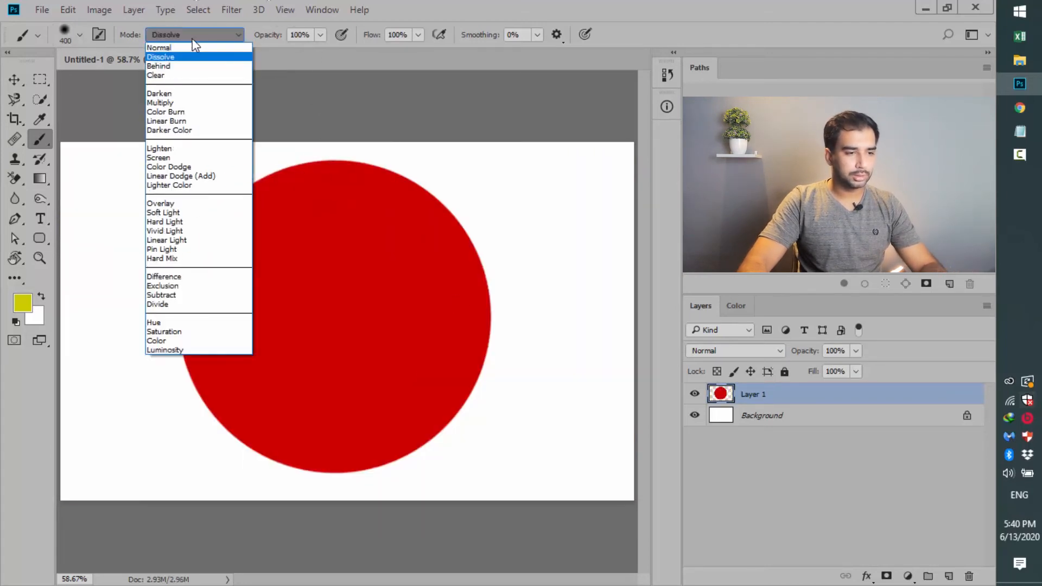
pyautogui.click(160, 67)
pyautogui.moveTo(182, 182)
pyautogui.mouseDown()
pyautogui.moveTo(165, 233)
pyautogui.moveTo(154, 401)
pyautogui.moveTo(421, 503)
pyautogui.moveTo(560, 300)
pyautogui.moveTo(381, 156)
pyautogui.moveTo(98, 141)
pyautogui.moveTo(81, 500)
pyautogui.moveTo(561, 490)
pyautogui.moveTo(617, 154)
pyautogui.moveTo(490, 494)
pyautogui.mouseUp()
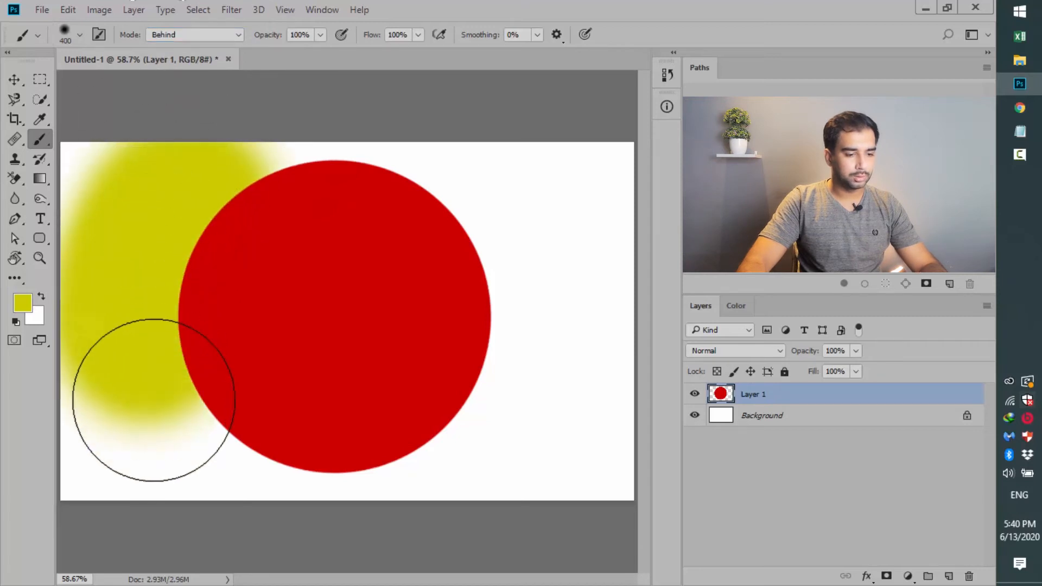
pyautogui.press('v')
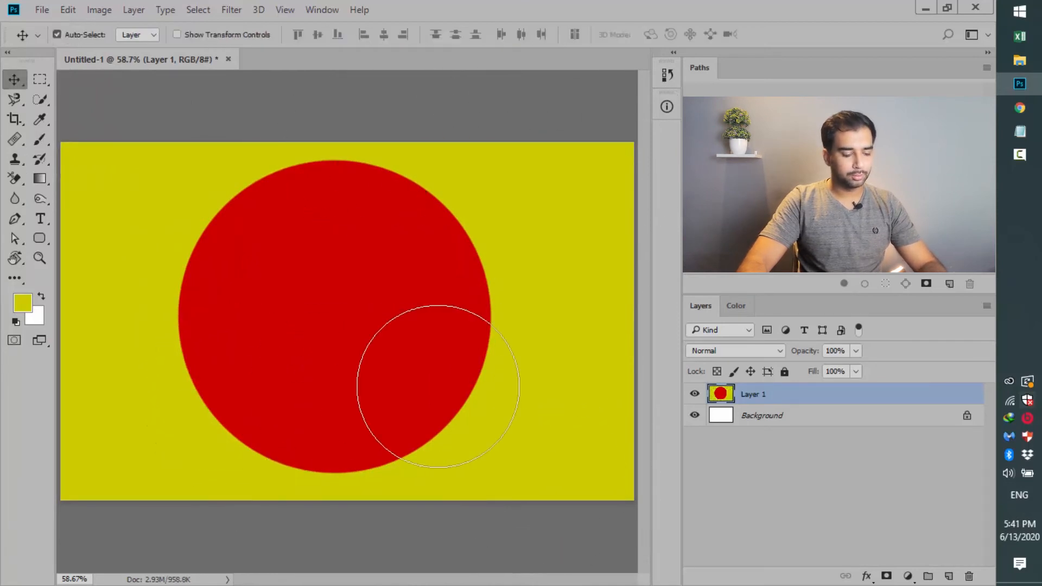
pyautogui.press('b')
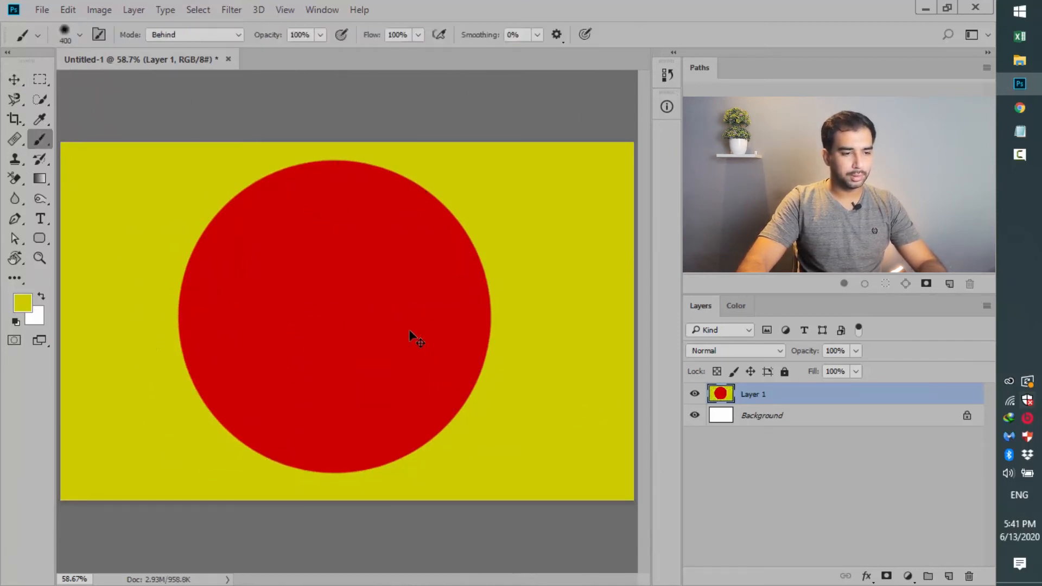
pyautogui.hotkey('ctrl', 'z')
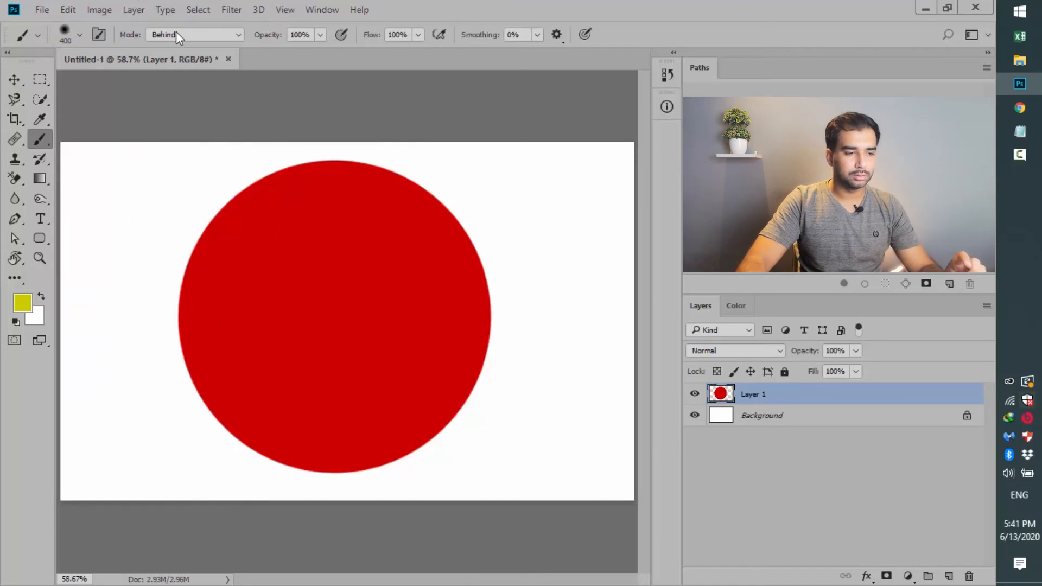
pyautogui.click(176, 36)
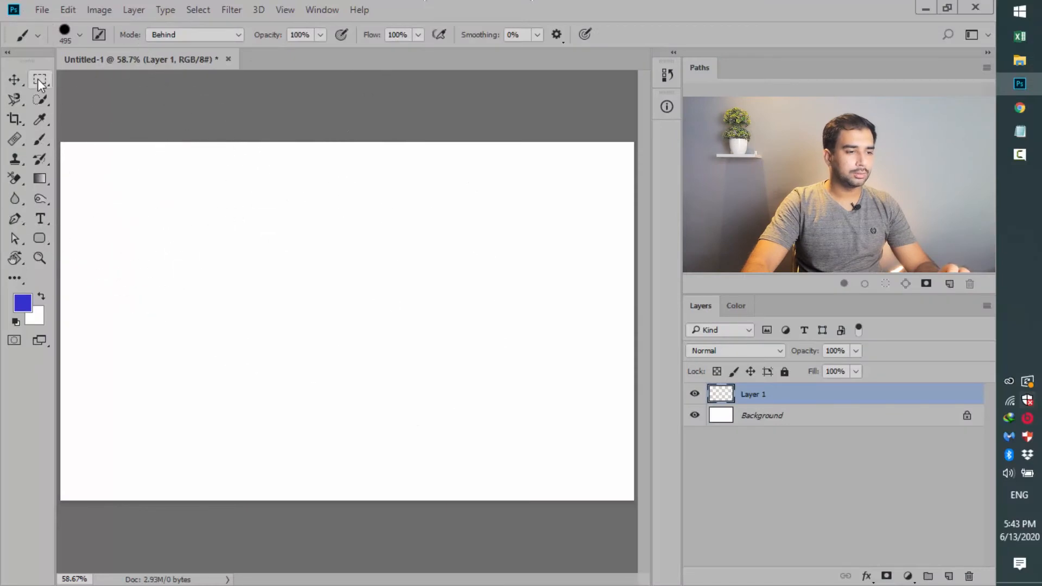
# Make a large circular selection with the Elliptical Marquee tool and position it near the middle of Layer 1
pyautogui.click(39, 80)
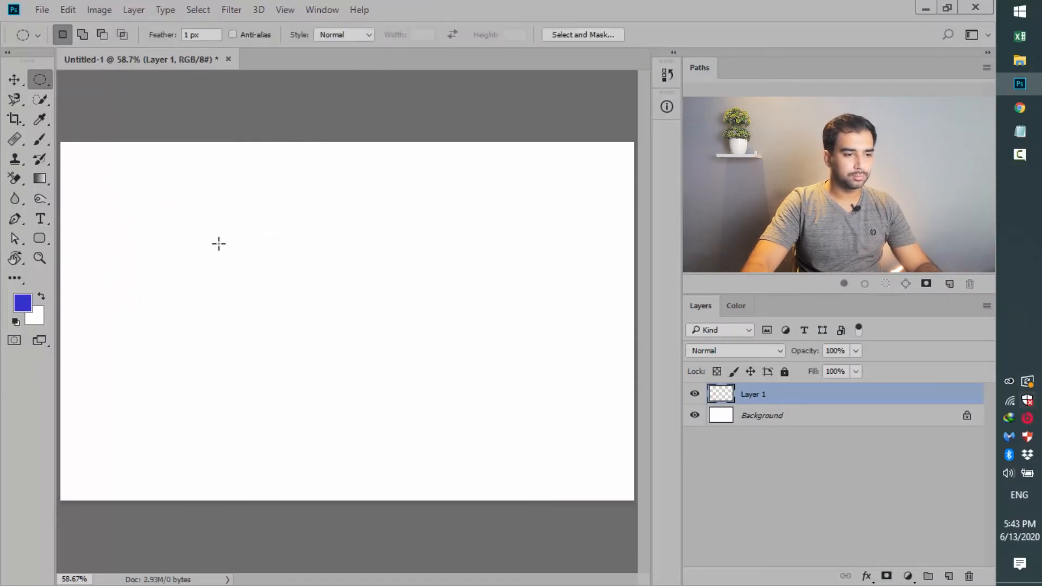
pyautogui.moveTo(235, 281); pyautogui.dragTo(419, 356)
pyautogui.moveTo(351, 353); pyautogui.dragTo(361, 331)
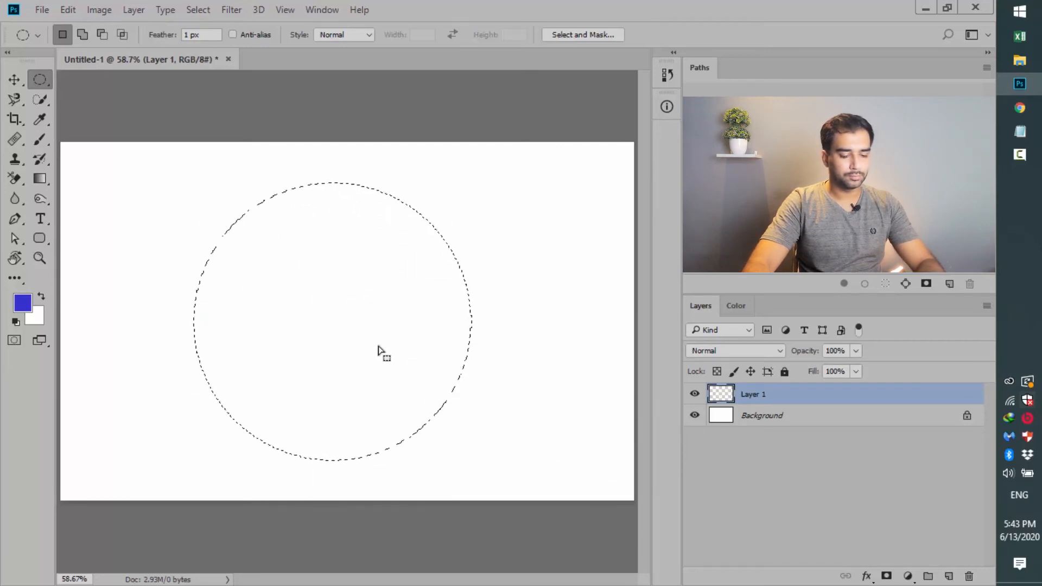